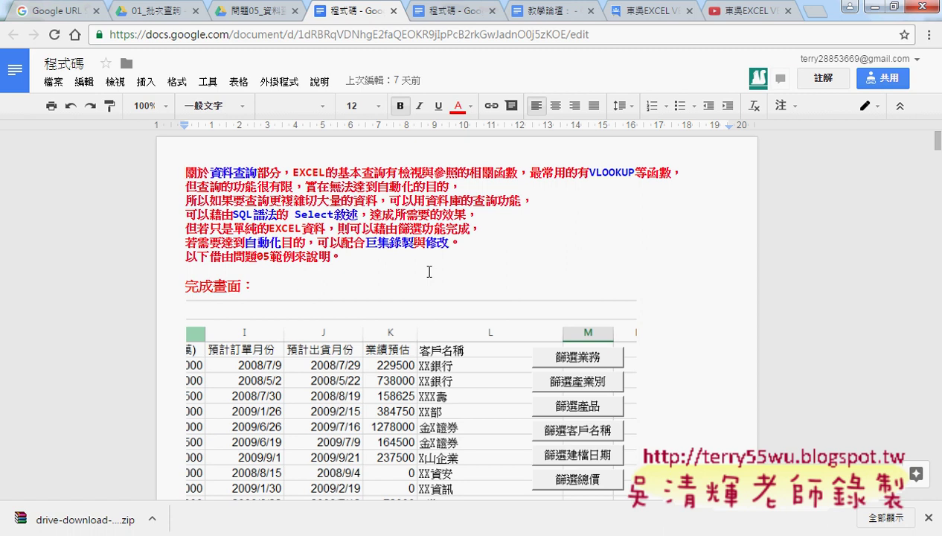
# - Scroll through the macro code and select the X = InputBox line
pyautogui.scroll(-2, 455, 261)
pyautogui.scroll(-2, 455, 261)
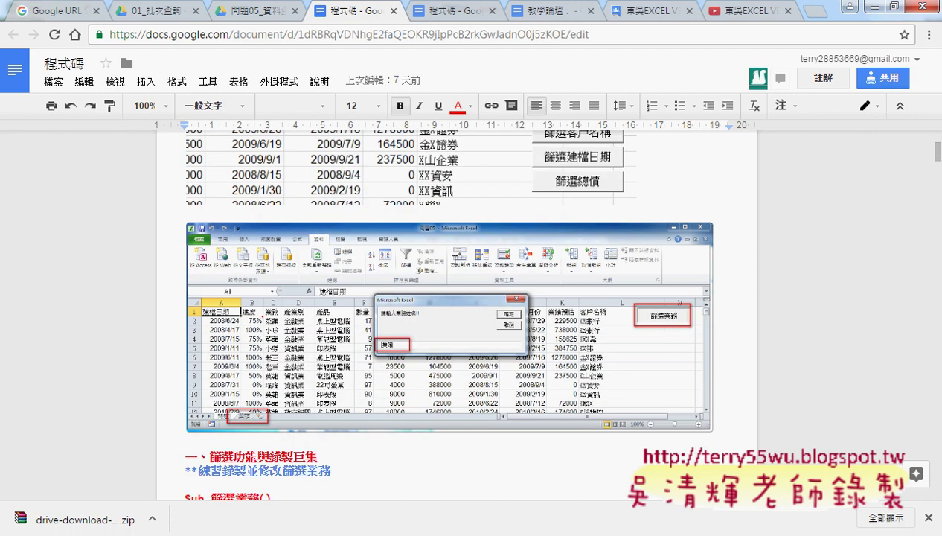
pyautogui.scroll(-4, 454, 268)
pyautogui.scroll(1, 454, 271)
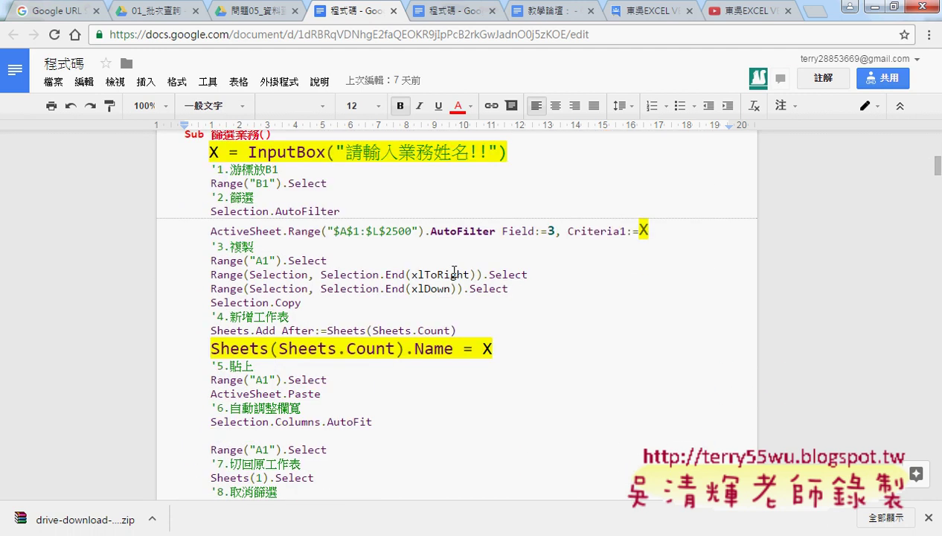
pyautogui.click(242, 183)
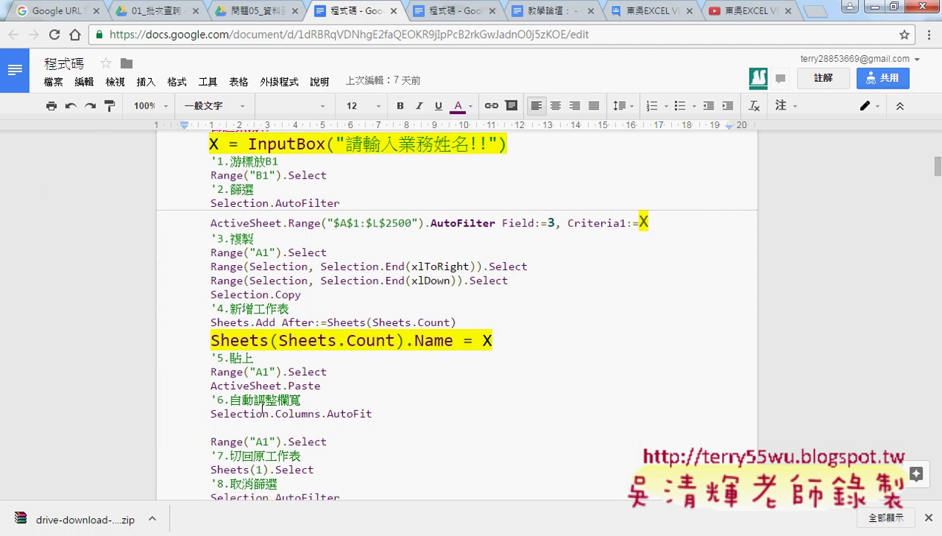
pyautogui.scroll(-2, 253, 430)
pyautogui.scroll(2, 238, 297)
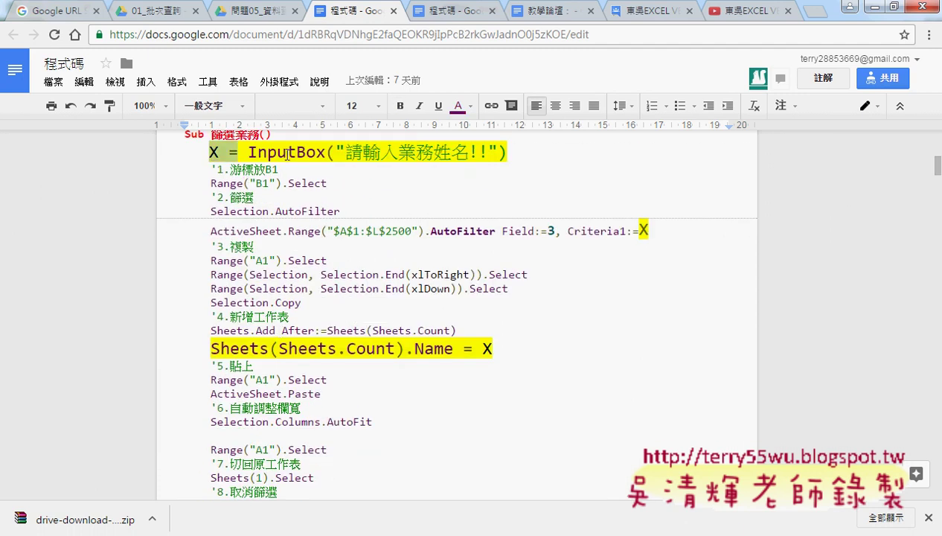
pyautogui.moveTo(214, 152); pyautogui.dragTo(538, 155)
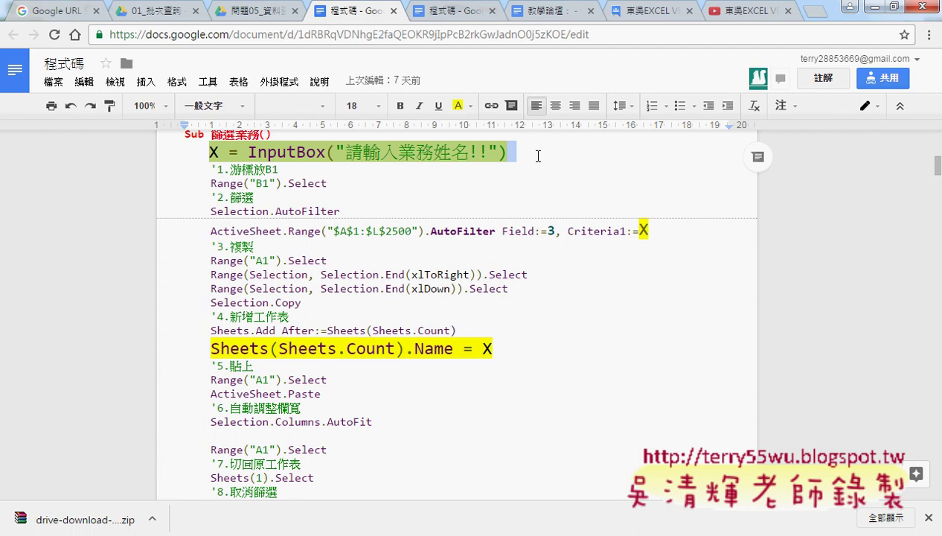
pyautogui.scroll(1, 538, 155)
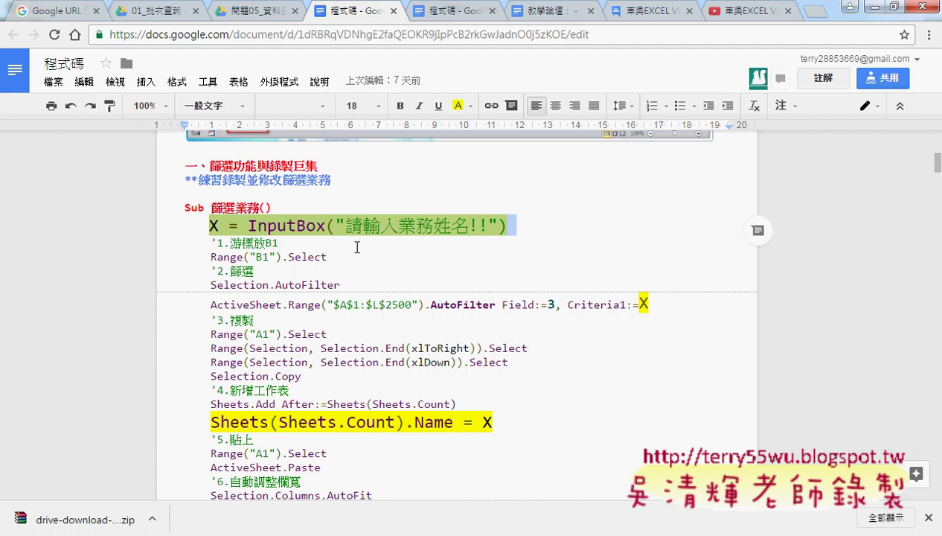
# - Re-examine the lines below the InputBox call and its prompt text
pyautogui.scroll(-1, 359, 247)
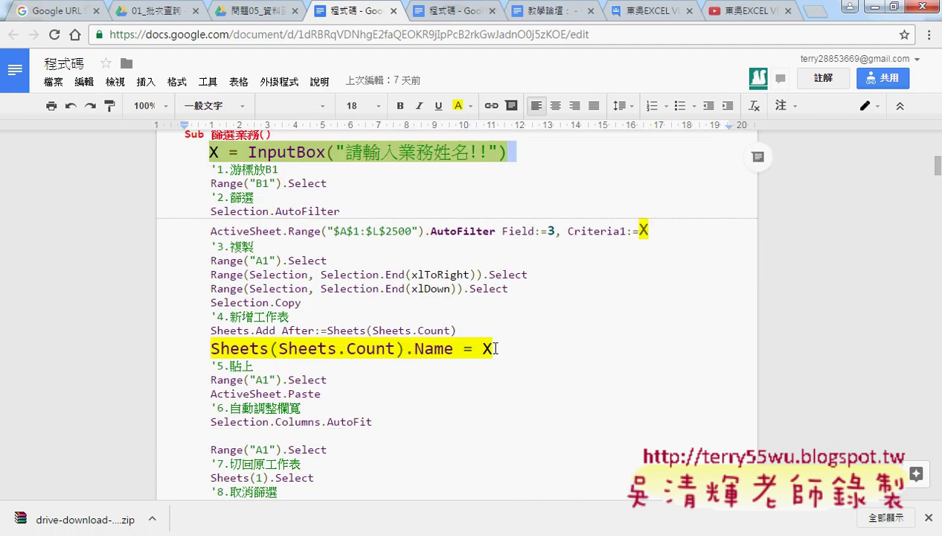
pyautogui.moveTo(211, 169); pyautogui.dragTo(212, 232)
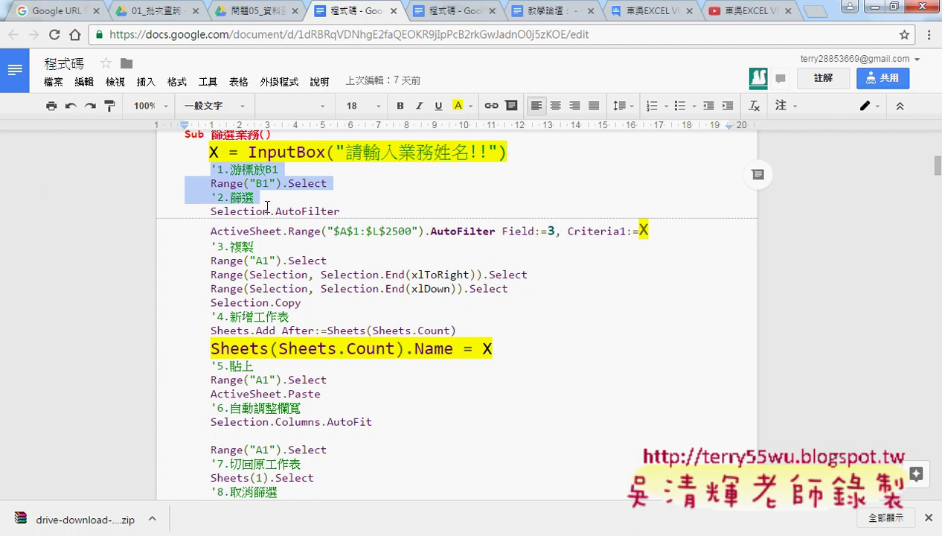
pyautogui.click(220, 153)
pyautogui.moveTo(210, 153); pyautogui.dragTo(516, 153)
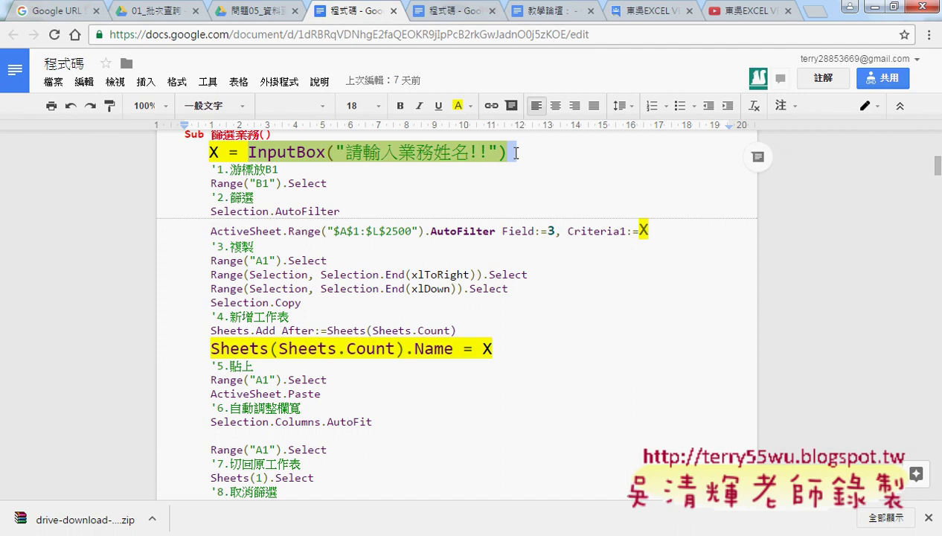
pyautogui.click(256, 160)
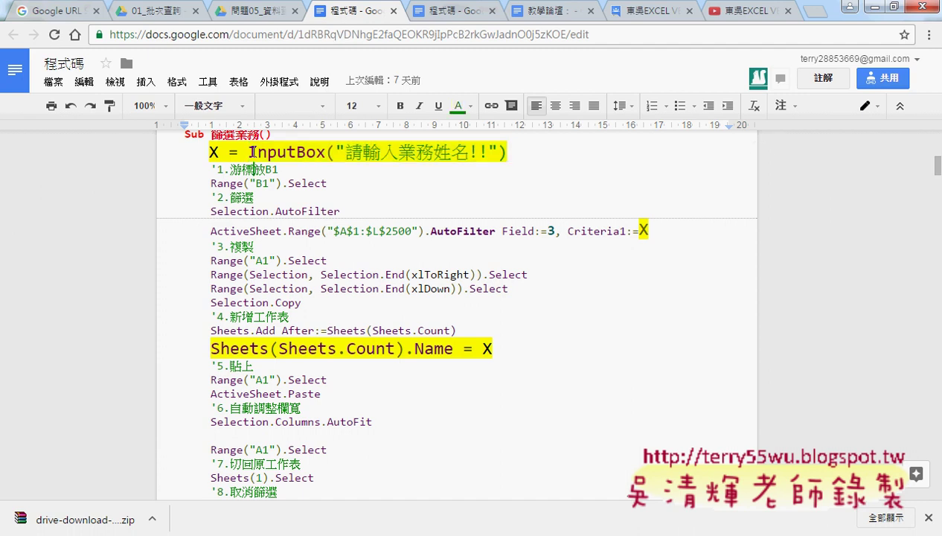
pyautogui.moveTo(399, 153); pyautogui.dragTo(507, 152)
pyautogui.moveTo(432, 143); pyautogui.dragTo(513, 147)
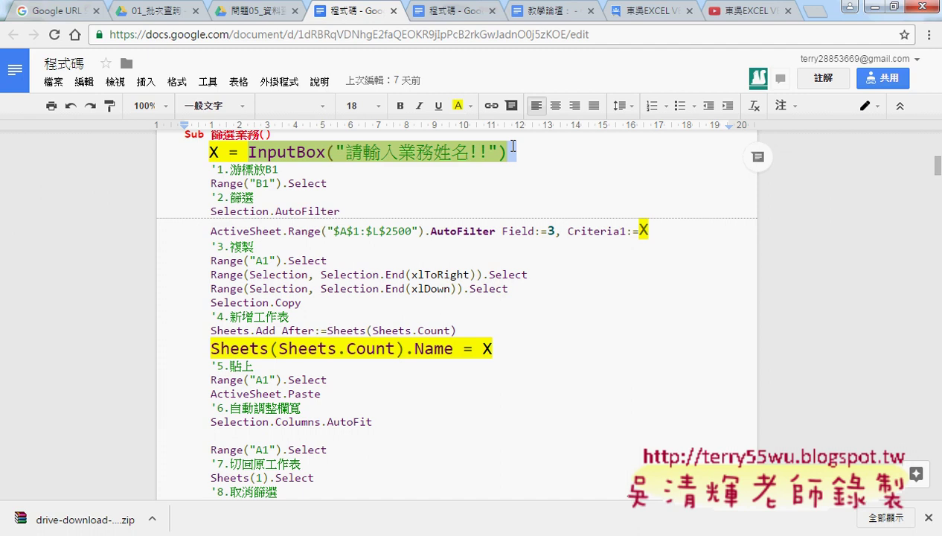
pyautogui.scroll(-1, 286, 297)
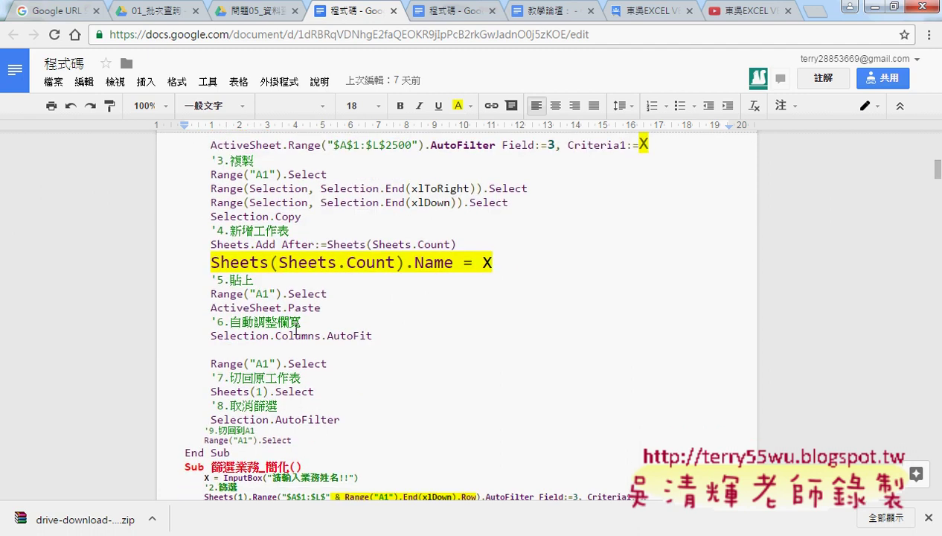
pyautogui.scroll(-1, 297, 329)
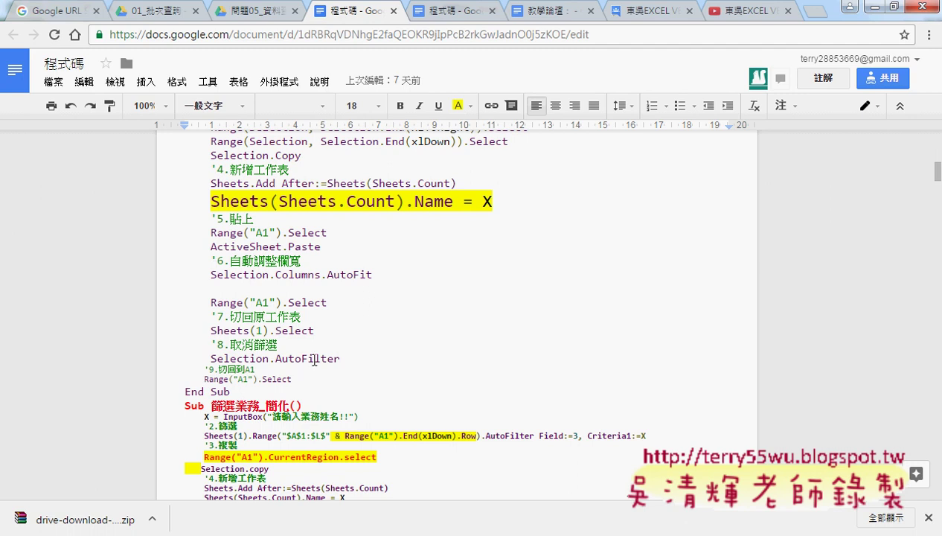
# - In the 問題06 workbook, run 批次刪除工作表, 批次新增工作表, then 批次篩選業務
pyautogui.moveTo(201, 530)
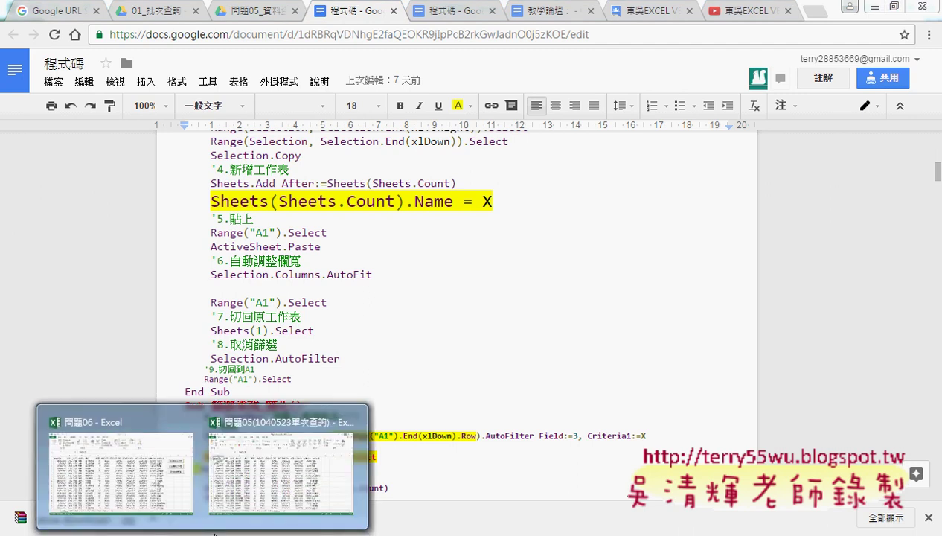
pyautogui.click(145, 489)
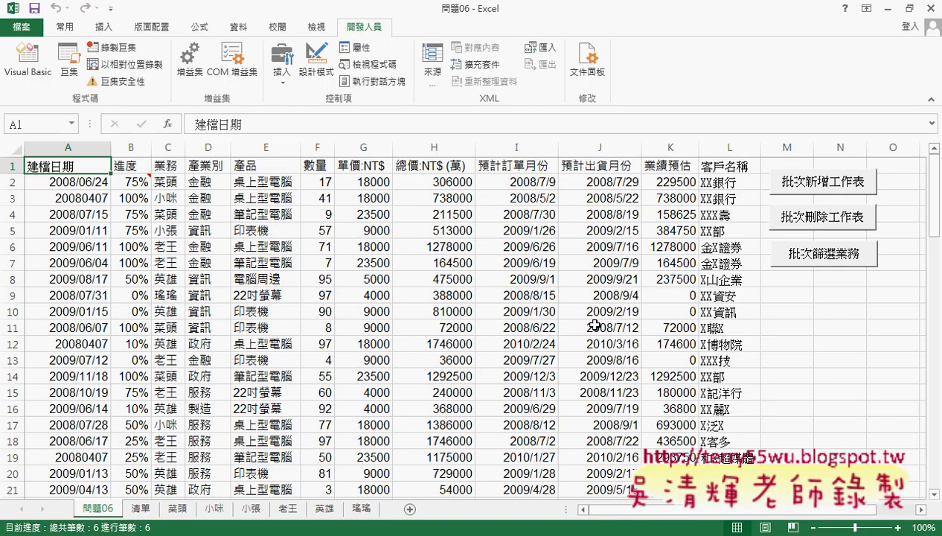
pyautogui.click(818, 218)
pyautogui.click(820, 187)
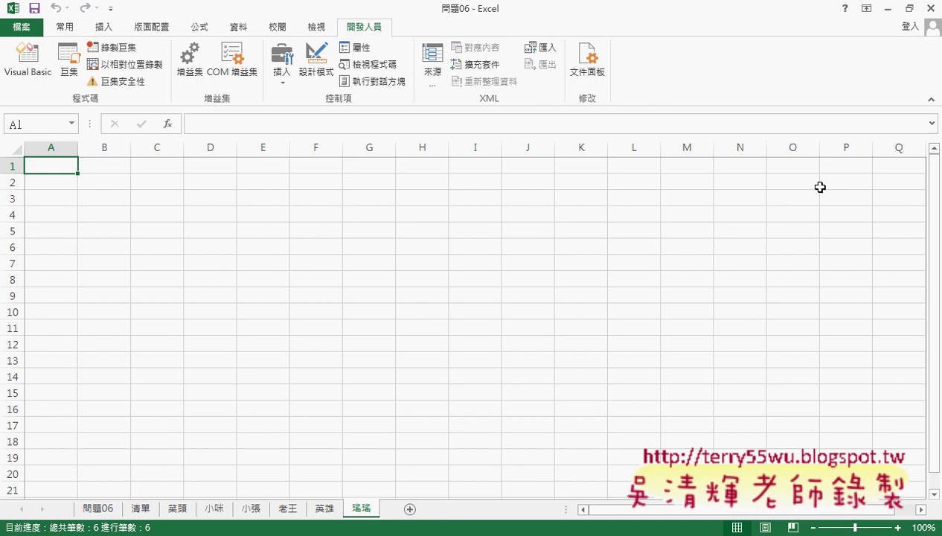
pyautogui.click(112, 508)
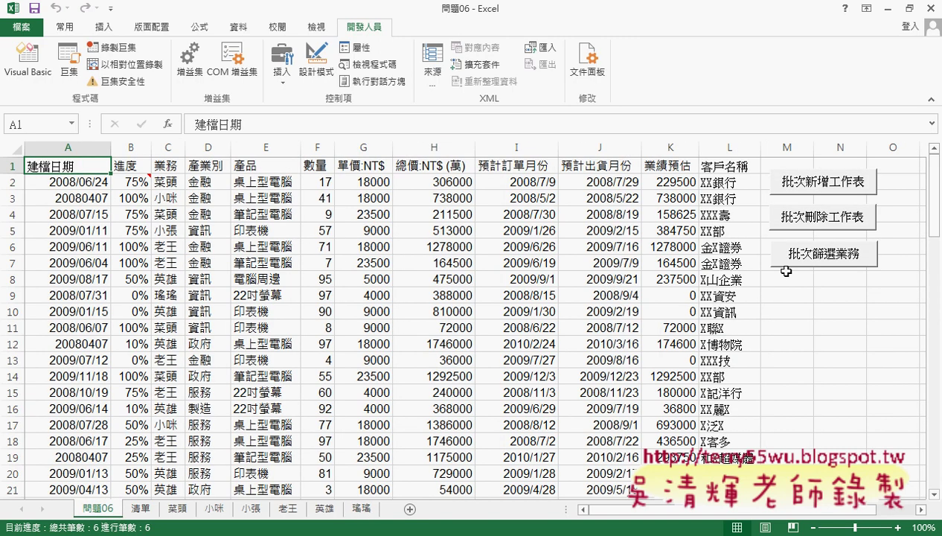
pyautogui.click(815, 224)
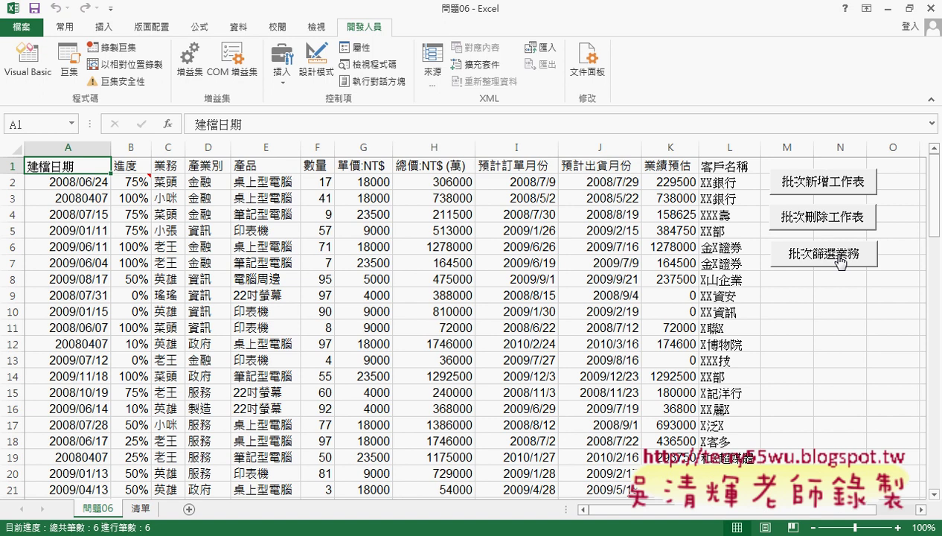
pyautogui.click(817, 257)
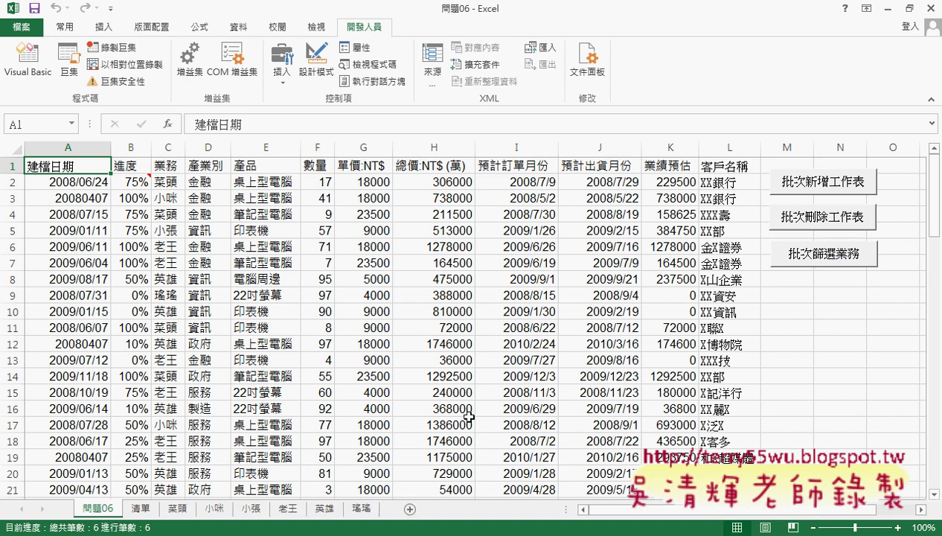
# - Check the 菜頭, 小咪, 小張, 老王, 英雄 and 瑤瑤 sheets, then bring up the add-sheets button's menu
pyautogui.click(175, 509)
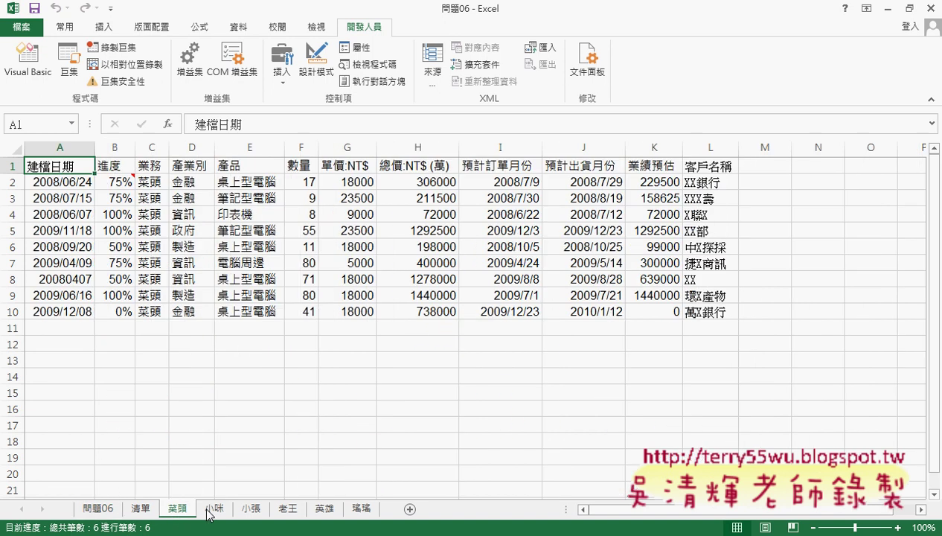
pyautogui.click(215, 509)
pyautogui.click(250, 509)
pyautogui.click(288, 509)
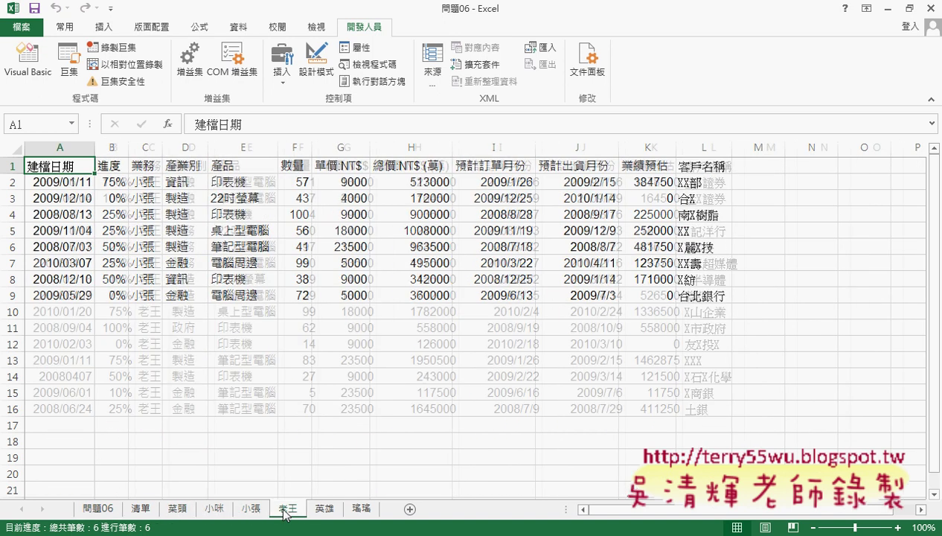
pyautogui.click(325, 509)
pyautogui.click(355, 510)
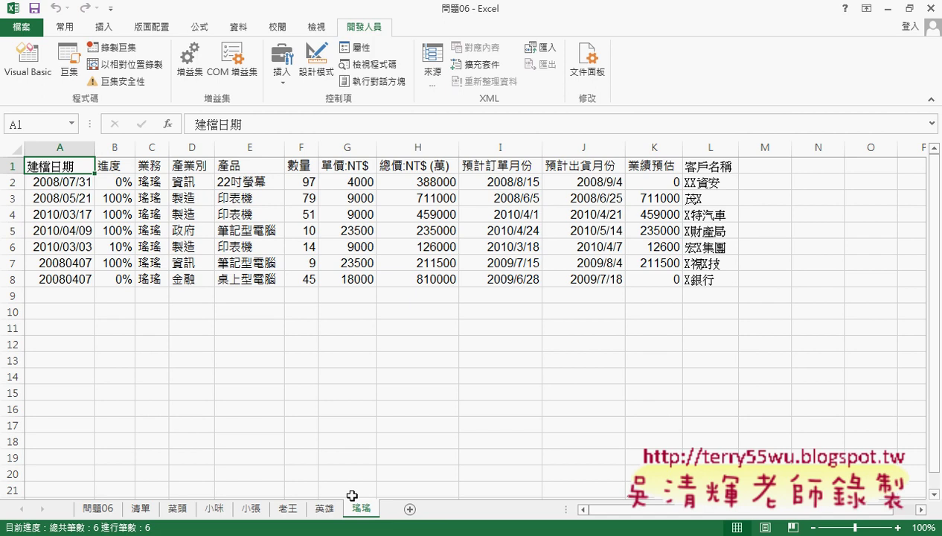
pyautogui.click(97, 509)
pyautogui.rightClick(821, 186)
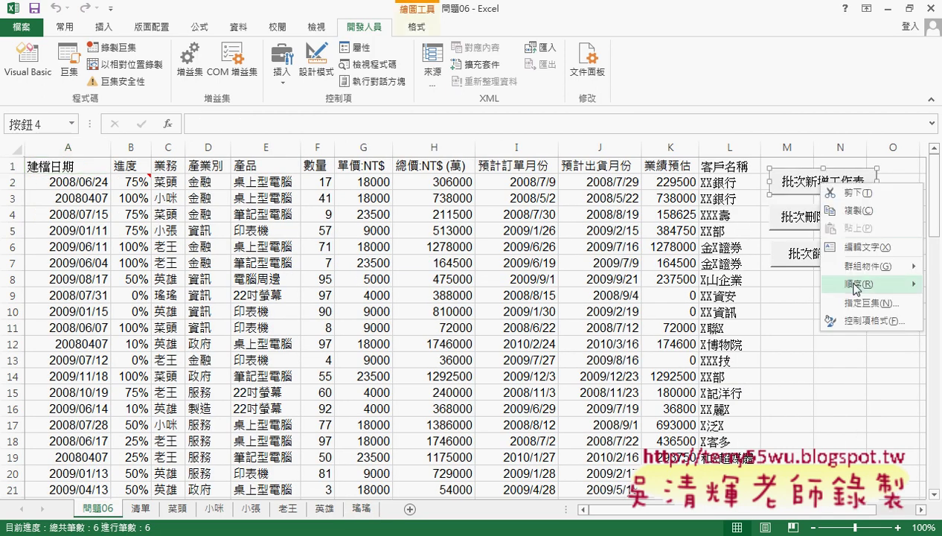
# - Open the 批次新增工作表 macro's code and select the loop's start value 2
pyautogui.click(871, 303)
pyautogui.click(893, 197)
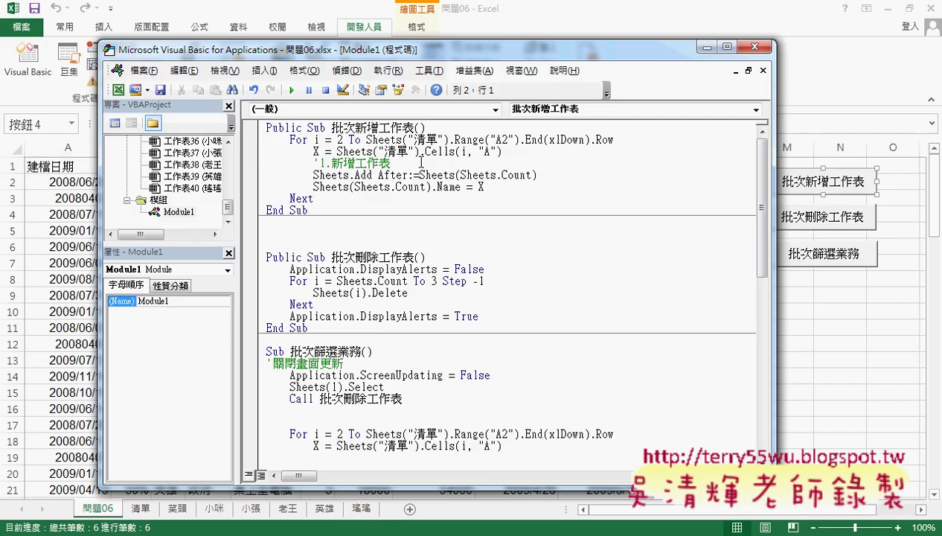
pyautogui.click(331, 140)
pyautogui.doubleClick(340, 139)
# - Highlight the Sheets("清單").Cells(i, "A") expression and the sheet-adding lines
pyautogui.moveTo(502, 151); pyautogui.dragTo(337, 151)
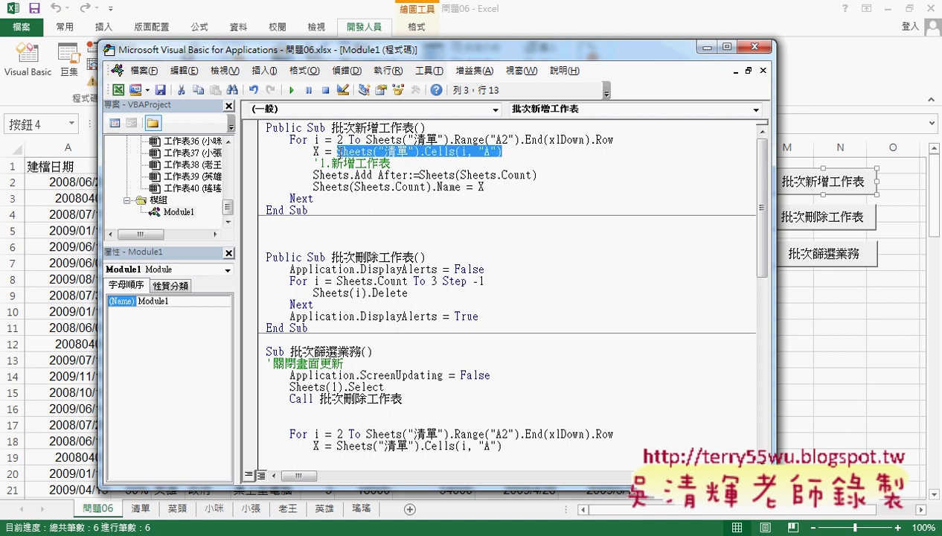
pyautogui.moveTo(485, 187)
pyautogui.mouseDown()
pyautogui.moveTo(256, 169)
pyautogui.moveTo(254, 157)
pyautogui.mouseUp()
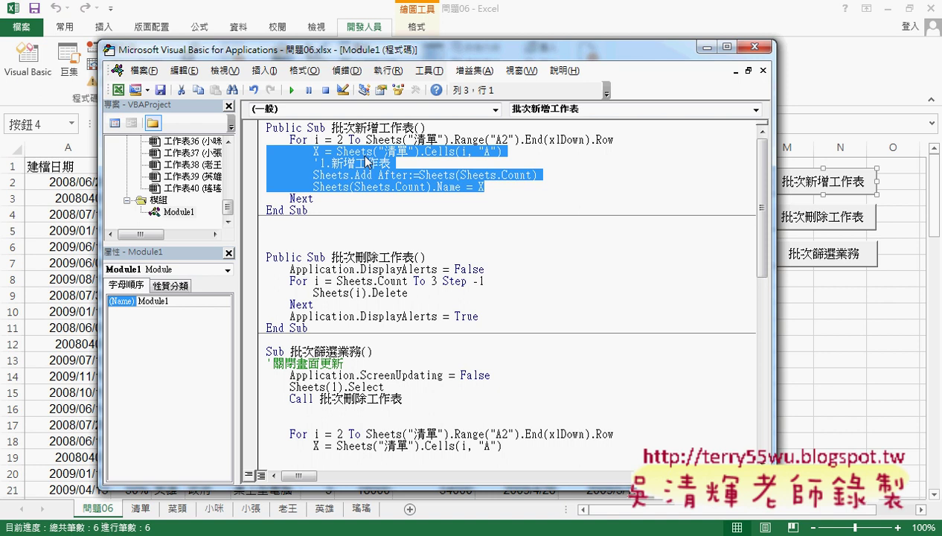
pyautogui.press('Left')
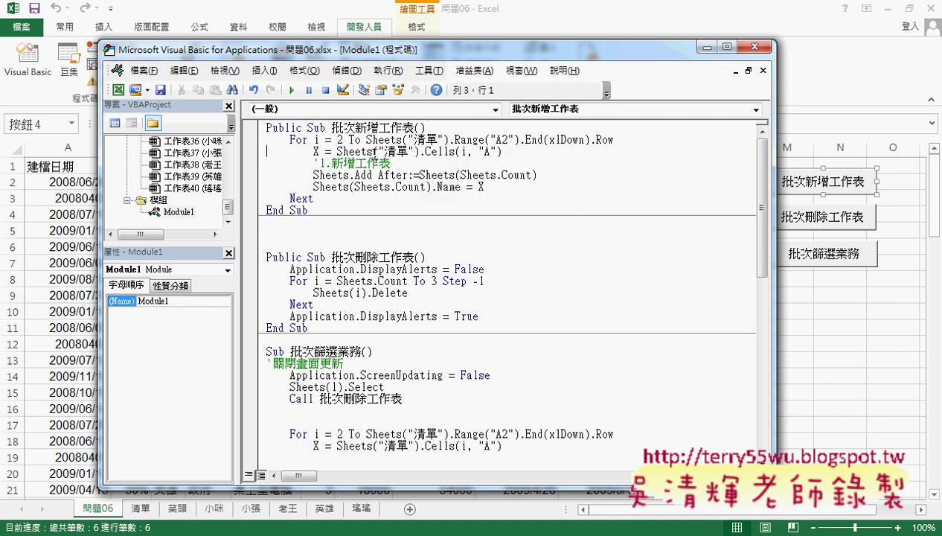
pyautogui.moveTo(336, 151); pyautogui.dragTo(502, 153)
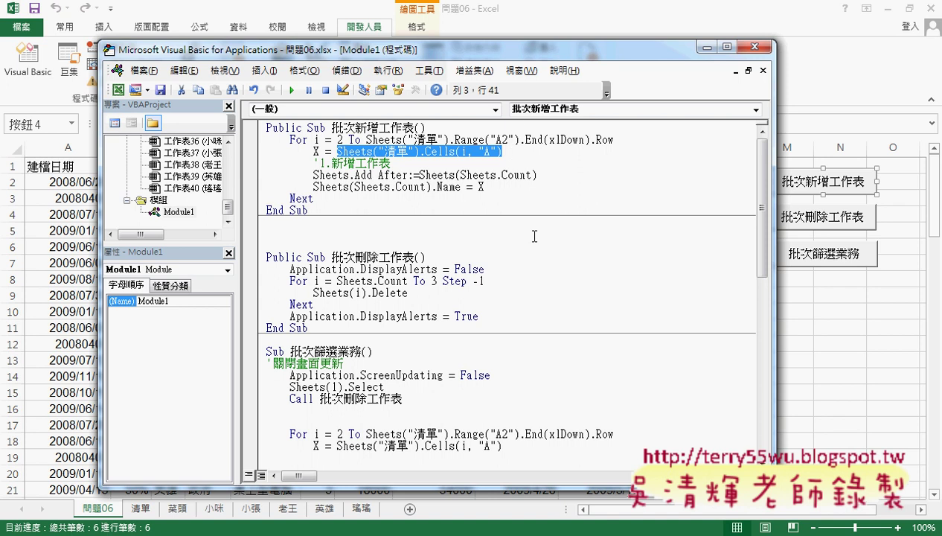
pyautogui.scroll(-1, 550, 239)
pyautogui.scroll(-1, 556, 242)
pyautogui.scroll(-2, 608, 241)
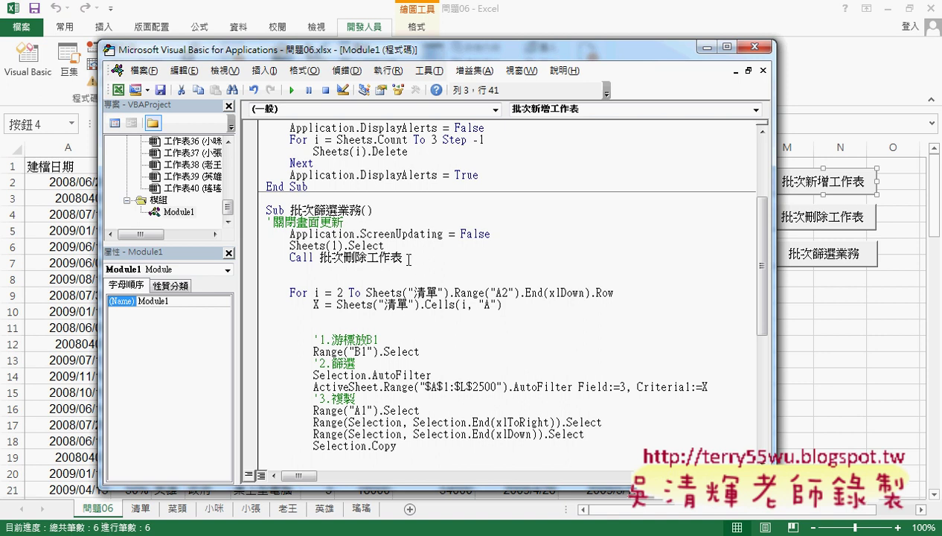
pyautogui.moveTo(407, 258); pyautogui.dragTo(285, 258)
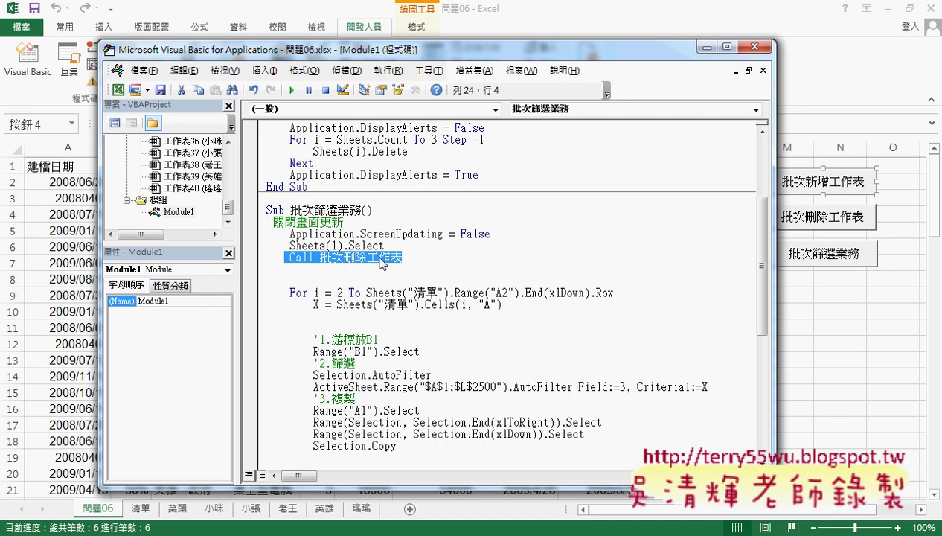
pyautogui.scroll(1, 381, 262)
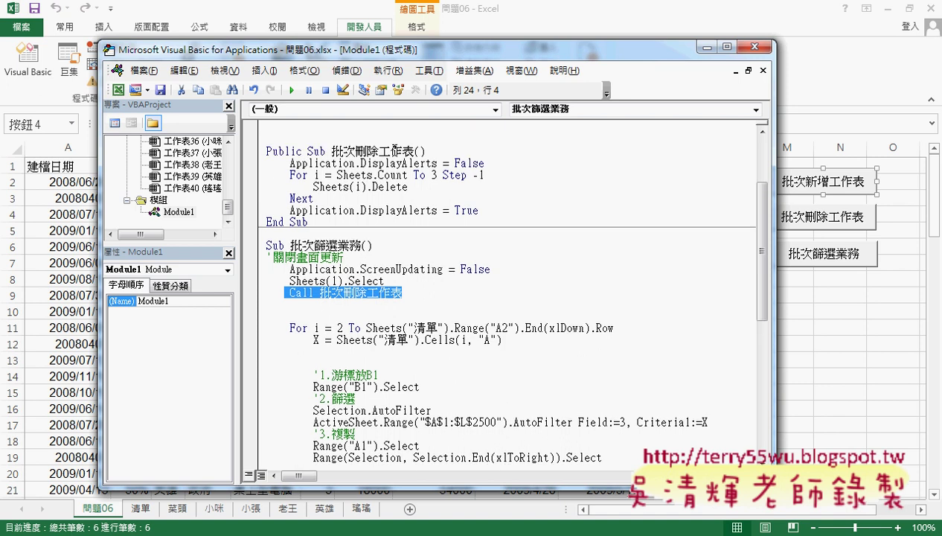
pyautogui.scroll(-2, 503, 246)
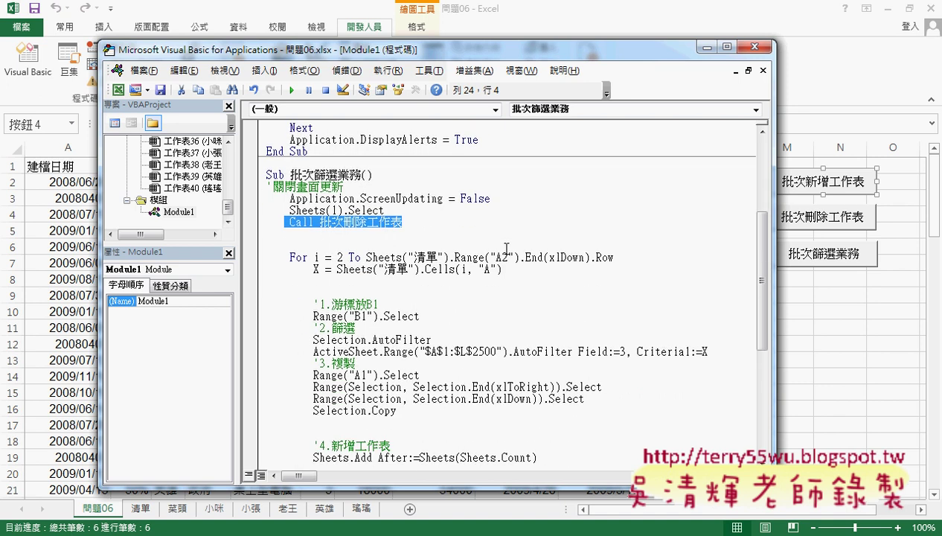
pyautogui.scroll(-1, 506, 248)
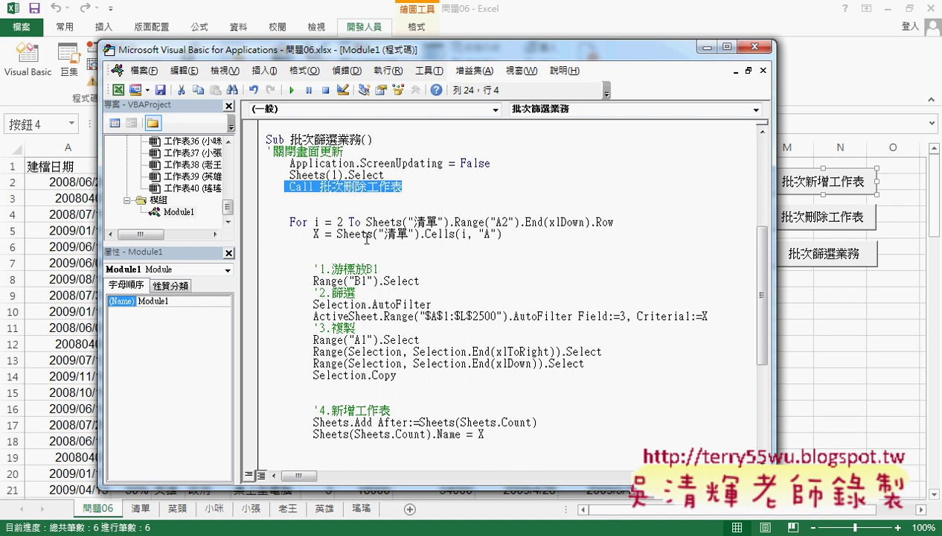
pyautogui.click(316, 222)
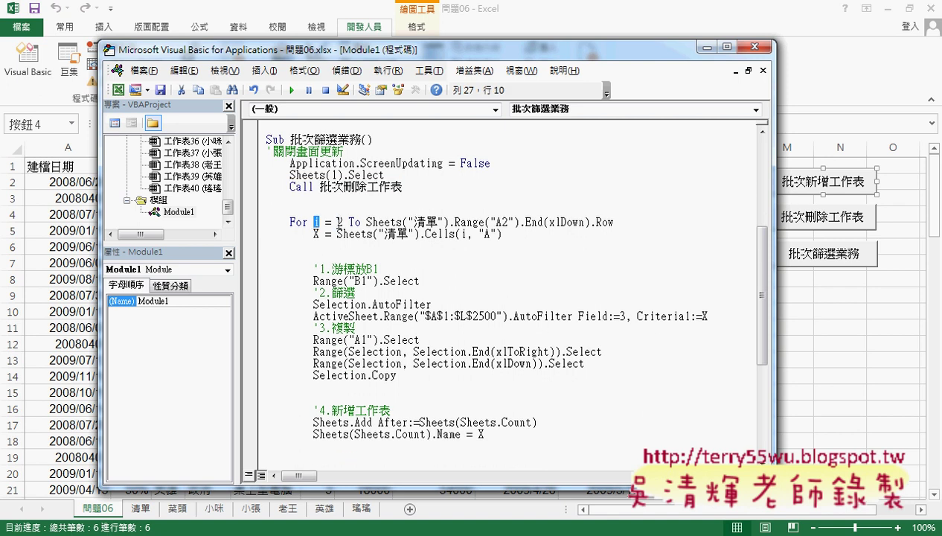
pyautogui.moveTo(361, 222); pyautogui.dragTo(622, 222)
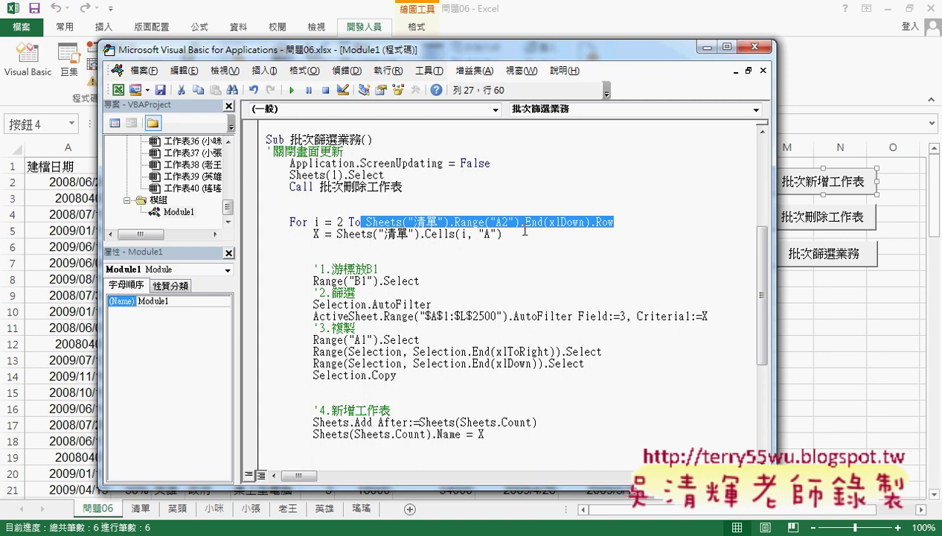
pyautogui.click(341, 233)
pyautogui.scroll(-1, 440, 235)
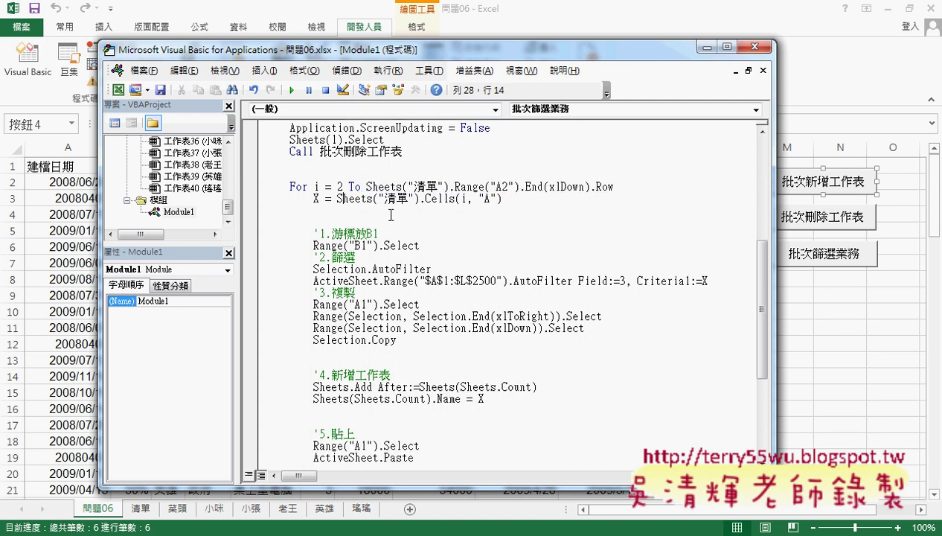
pyautogui.click(312, 200)
pyautogui.scroll(-2, 350, 216)
pyautogui.scroll(-2, 354, 221)
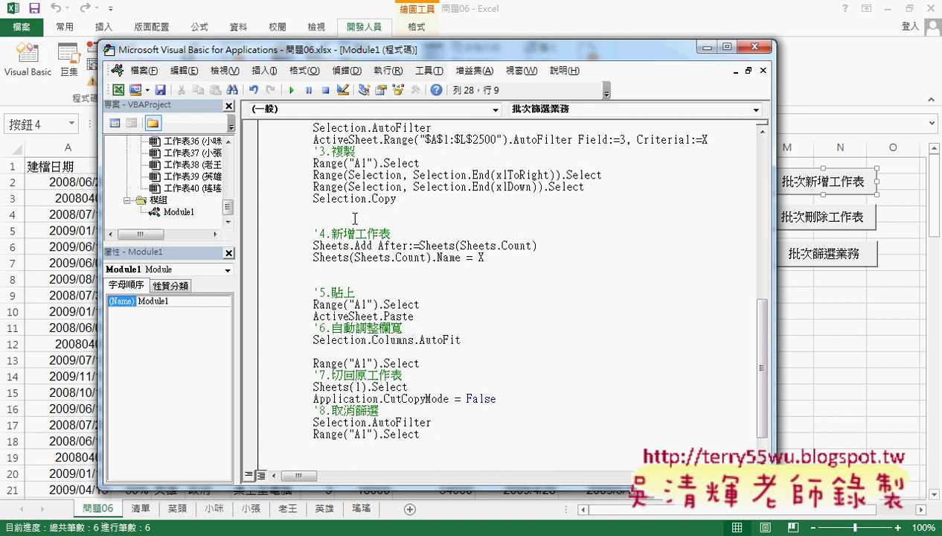
pyautogui.scroll(-1, 355, 219)
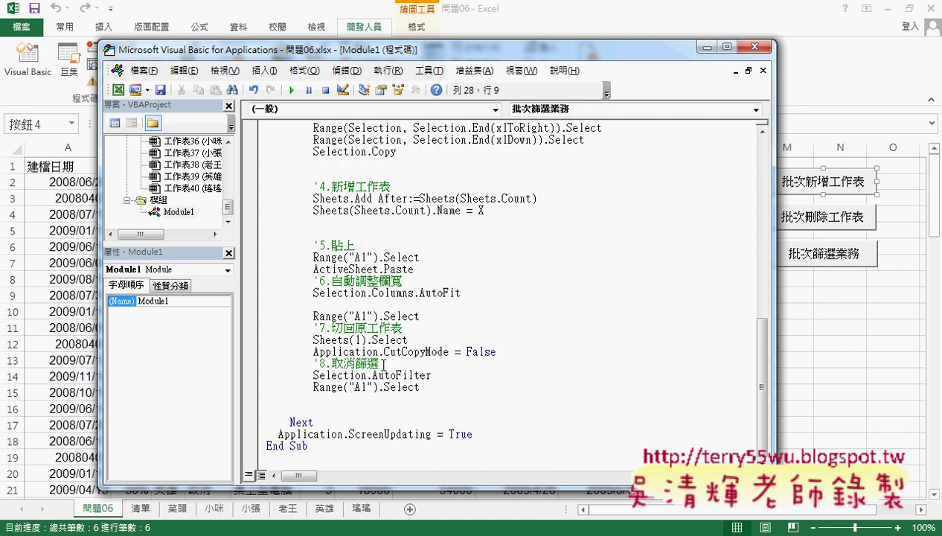
# - Copy the Google Docs code from X = InputBox to Range("A1").Select and return to Excel
pyautogui.moveTo(215, 503)
pyautogui.click(160, 469)
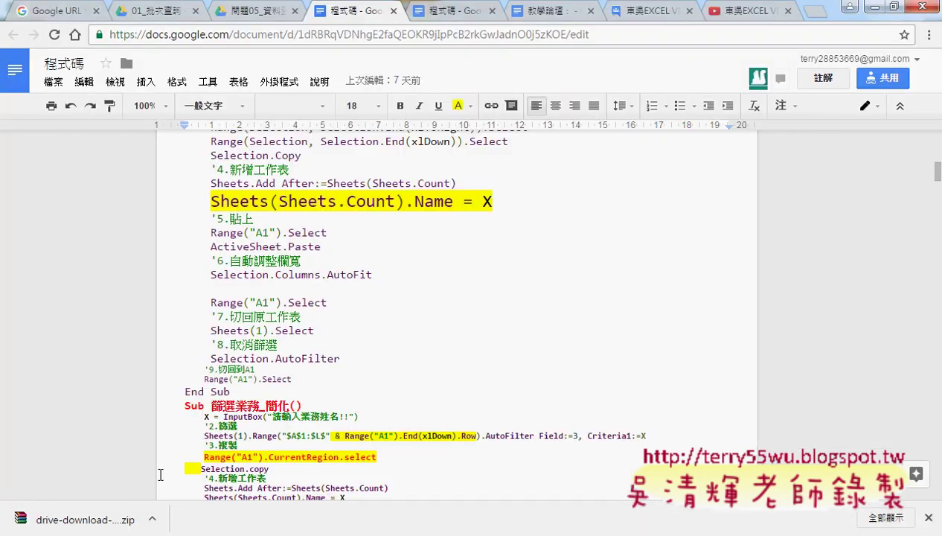
pyautogui.scroll(3, 317, 372)
pyautogui.scroll(3, 309, 350)
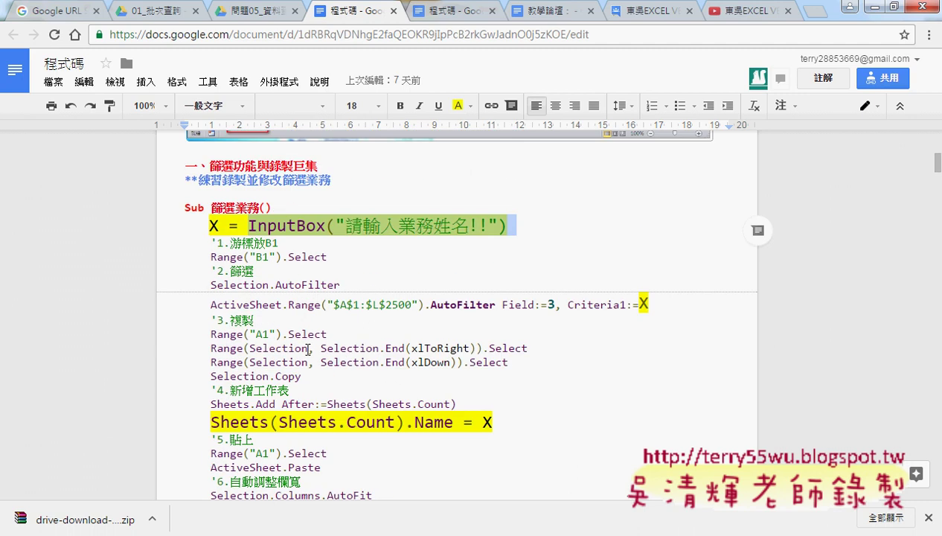
pyautogui.click(209, 225)
pyautogui.scroll(-2, 354, 294)
pyautogui.scroll(-2, 377, 315)
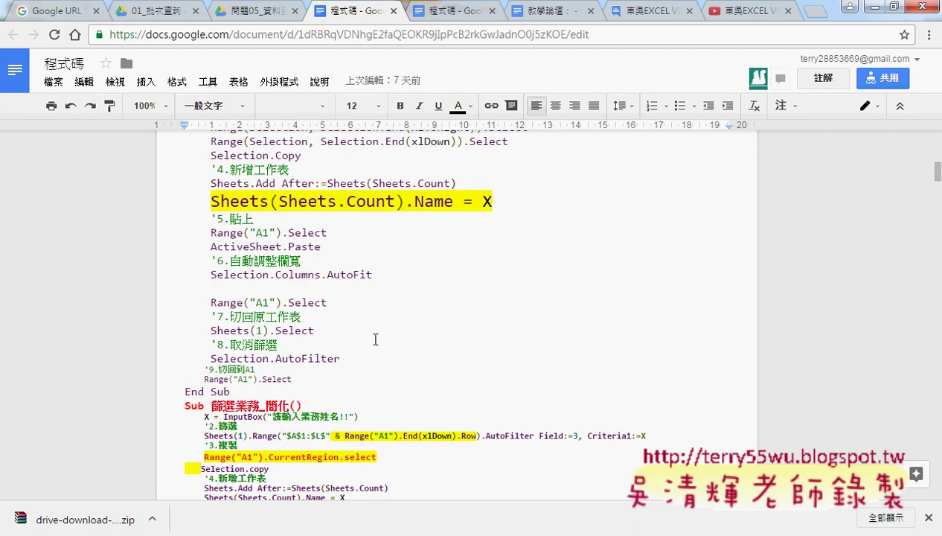
pyautogui.keyDown('shift'); pyautogui.click(303, 378); pyautogui.keyUp('shift')
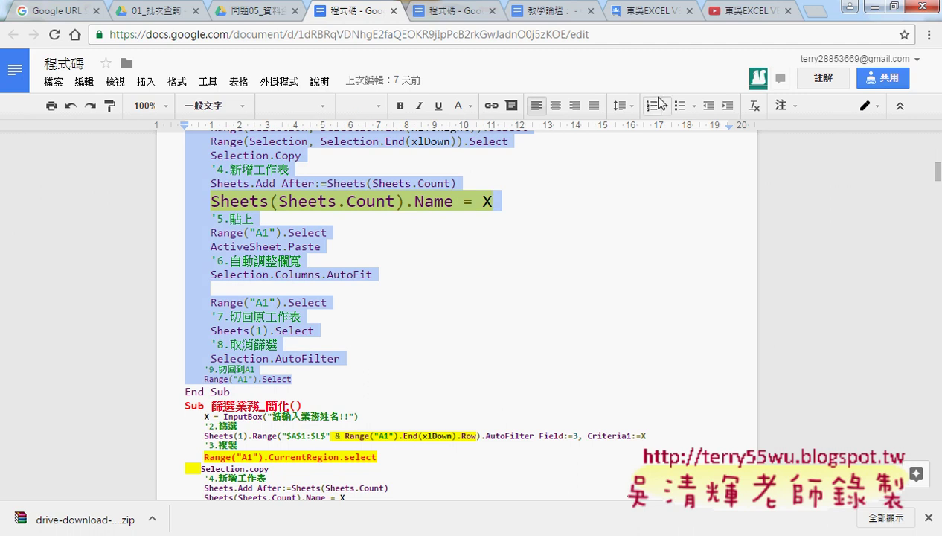
pyautogui.click(869, 7)
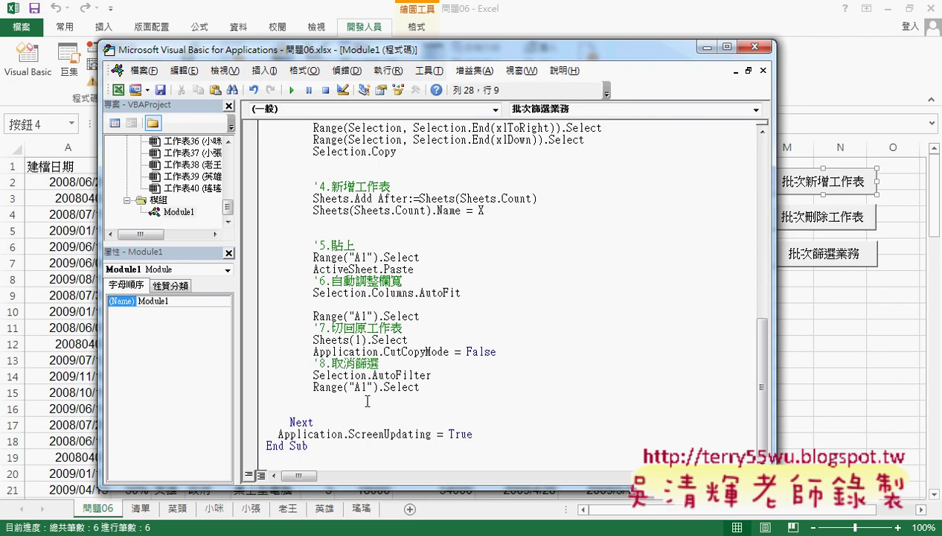
# - Paste the copied filter steps over the old loop body and indent them one level
pyautogui.moveTo(432, 387)
pyautogui.mouseDown()
pyautogui.moveTo(206, 105)
pyautogui.moveTo(234, 210)
pyautogui.mouseUp()
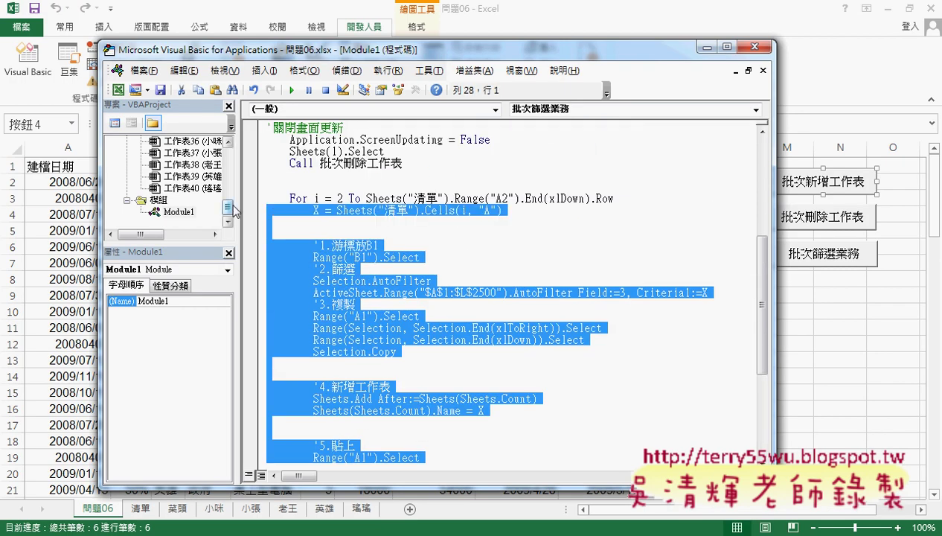
pyautogui.write('X = InputBox("請輸入業務姓名!!")     \'1.游標放B1     Range("B1").Select     \'2.篩選     Selection.AutoFilter     ActiveSheet.Range("$A$1:$L$2500").AutoFilter Field:=3, Criteria1:=X     \'3.複製     Range("A1").Select     Range(Selection, Selection.End(xlToRight)).Select     Range(Selection, Selection.End(xlDown)).Select     Selection.Copy     \'4.新增工作表     Sheets.Add After:=Sheets(Sheets.Count)     Sheets(Sheets.Count).Name = X     \'5.貼上     Range("A1").Select     ActiveSheet.Paste     \'6.自動調整欄寬     Selection.Columns.AutoFit      Range("A1").Select     \'7.切回原工作表     Sheets(1).Select     \'8.取消篩選     Selection.AutoFilter     \'9.切回到A1     Range("A1").Select')
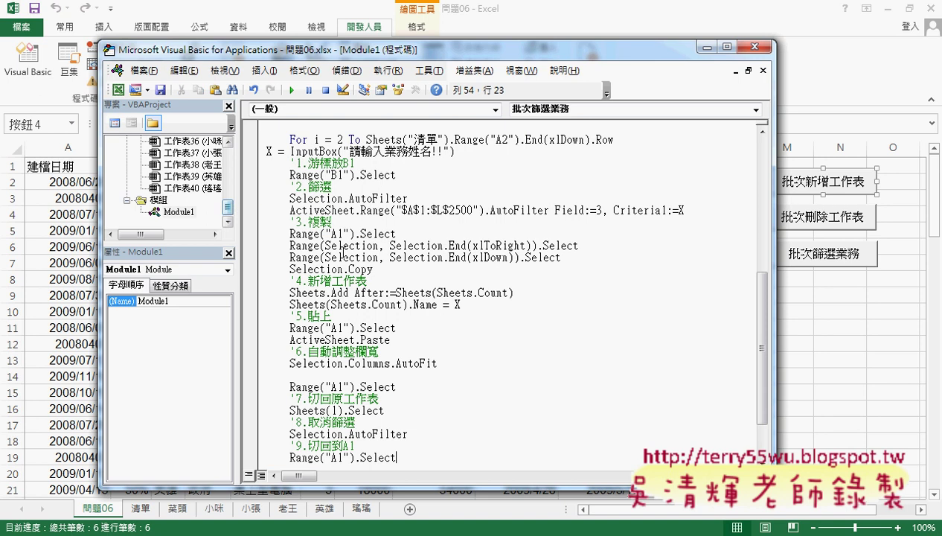
pyautogui.scroll(-1, 343, 252)
pyautogui.scroll(-1, 343, 252)
pyautogui.moveTo(396, 387)
pyautogui.mouseDown()
pyautogui.moveTo(213, 140)
pyautogui.moveTo(232, 247)
pyautogui.mouseUp()
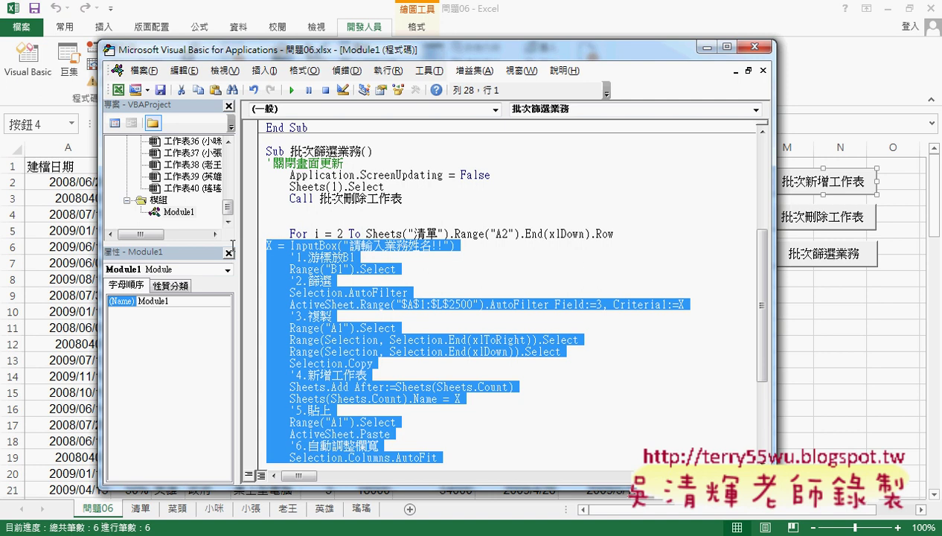
pyautogui.press('Tab')
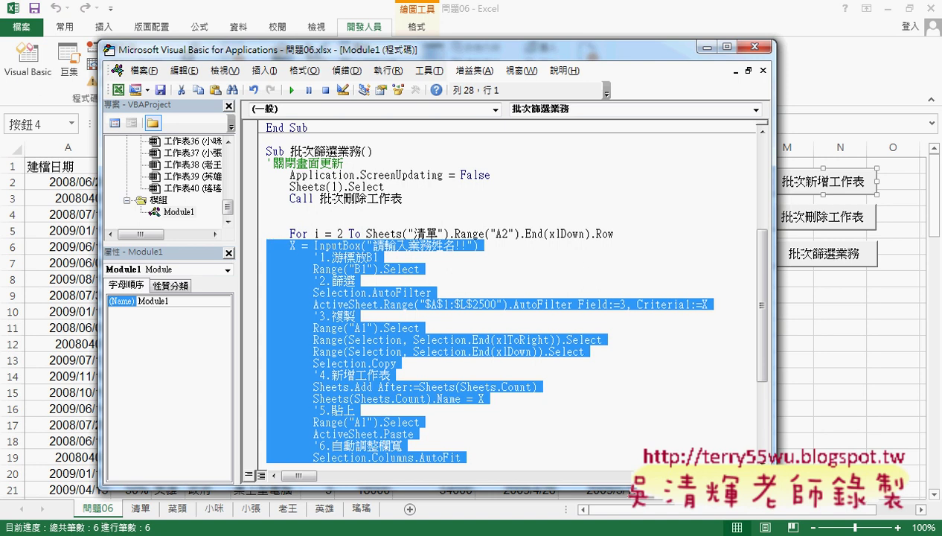
# - Comment out the X = InputBox line with an apostrophe and add a blank line below
pyautogui.click(290, 246)
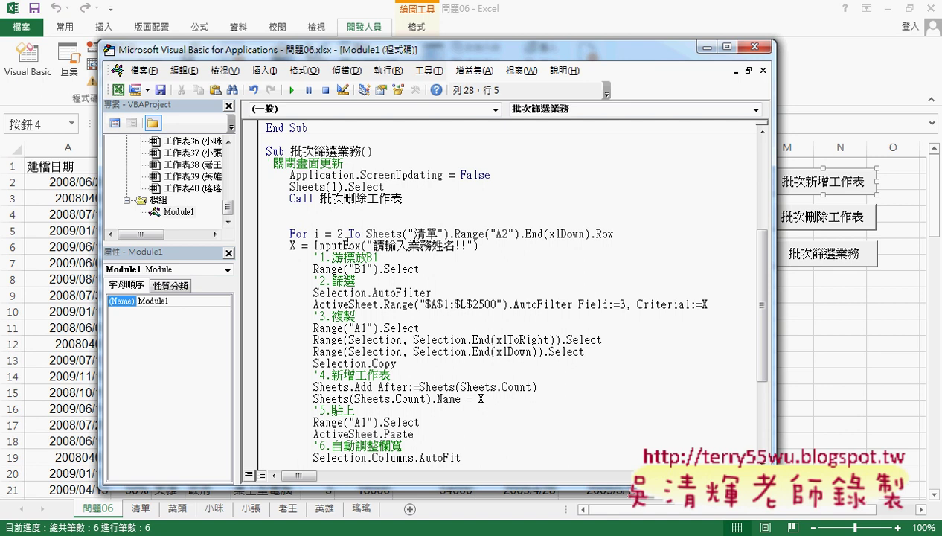
pyautogui.press('Tab')
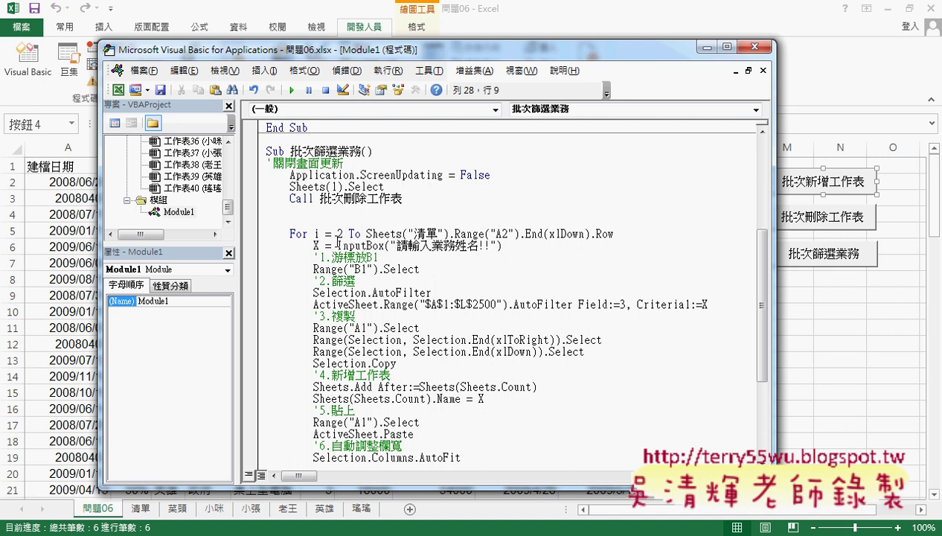
pyautogui.moveTo(337, 245); pyautogui.dragTo(524, 245)
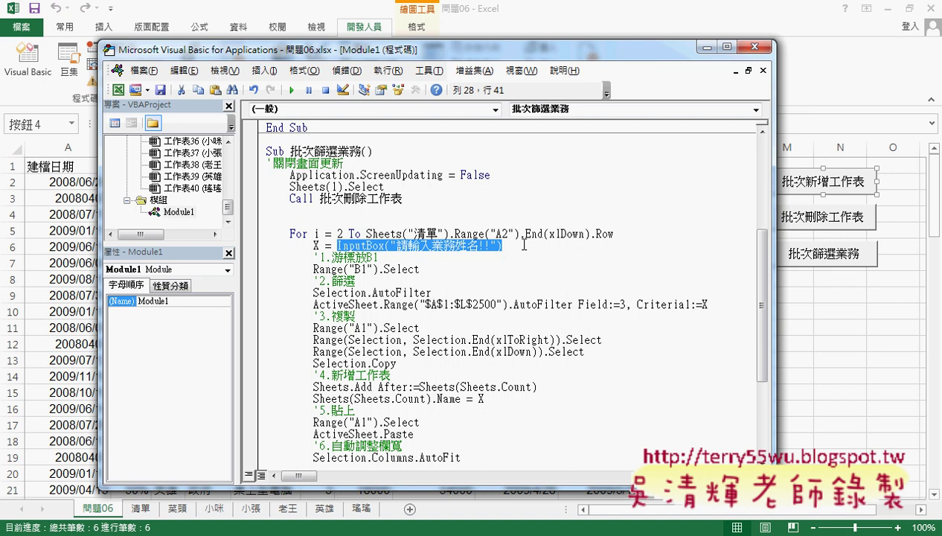
pyautogui.click(503, 245)
pyautogui.moveTo(502, 245); pyautogui.dragTo(338, 245)
pyautogui.click(313, 244)
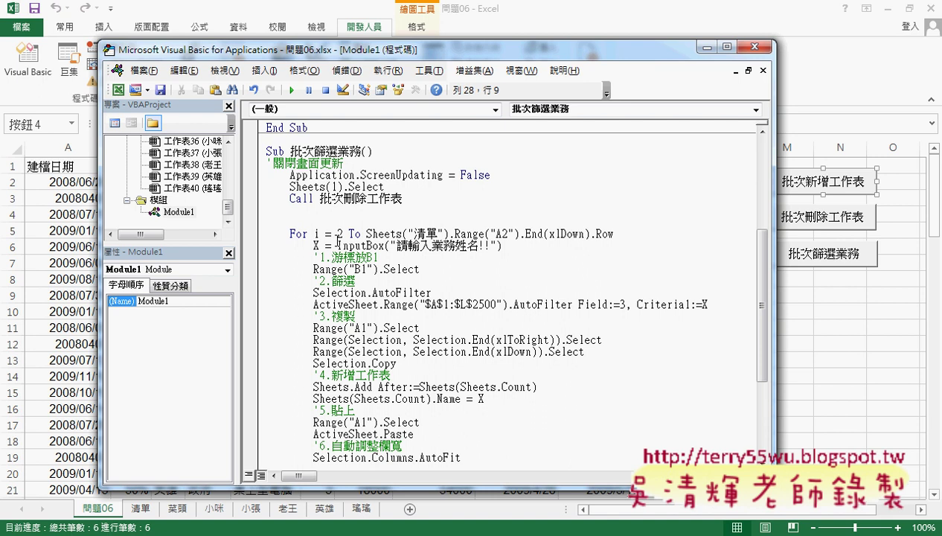
pyautogui.write("'")
pyautogui.press('End')
pyautogui.press('Return')
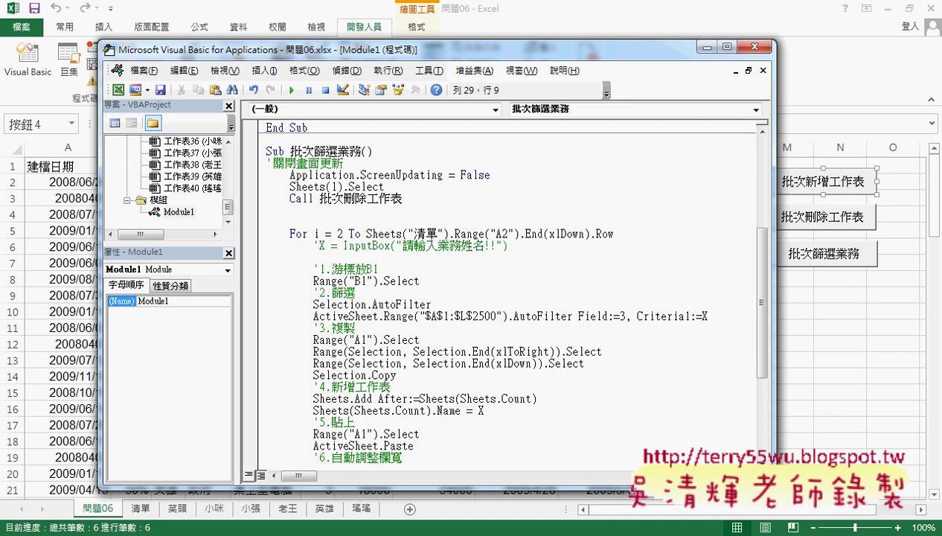
# - Enter X = Sheets("清單").Cells(i, "A") on the new line, dismissing the compile error
pyautogui.write('X=')
pyautogui.click(432, 298)
pyautogui.click(443, 329)
pyautogui.moveTo(366, 234)
pyautogui.mouseDown()
pyautogui.moveTo(449, 233)
pyautogui.moveTo(376, 263)
pyautogui.mouseUp()
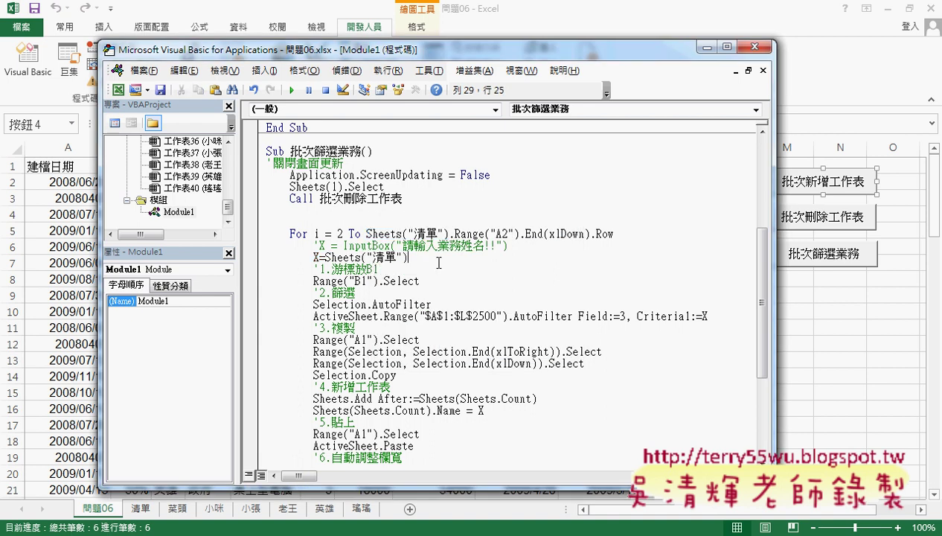
pyautogui.write('.')
pyautogui.write('cells')
pyautogui.write('(')
pyautogui.write('i,')
pyautogui.write('"A')
pyautogui.write('")')
pyautogui.click(469, 316)
pyautogui.moveTo(504, 257); pyautogui.dragTo(426, 257)
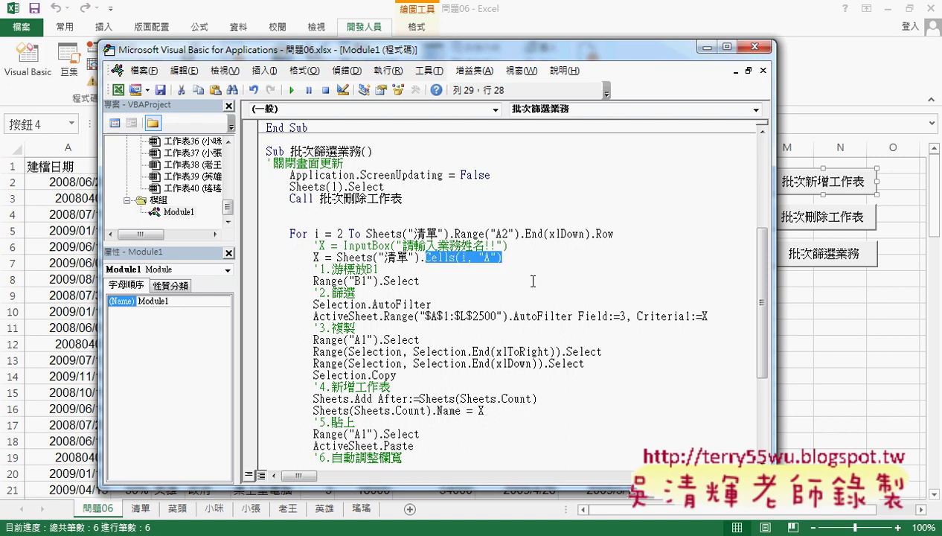
pyautogui.moveTo(504, 257); pyautogui.dragTo(339, 258)
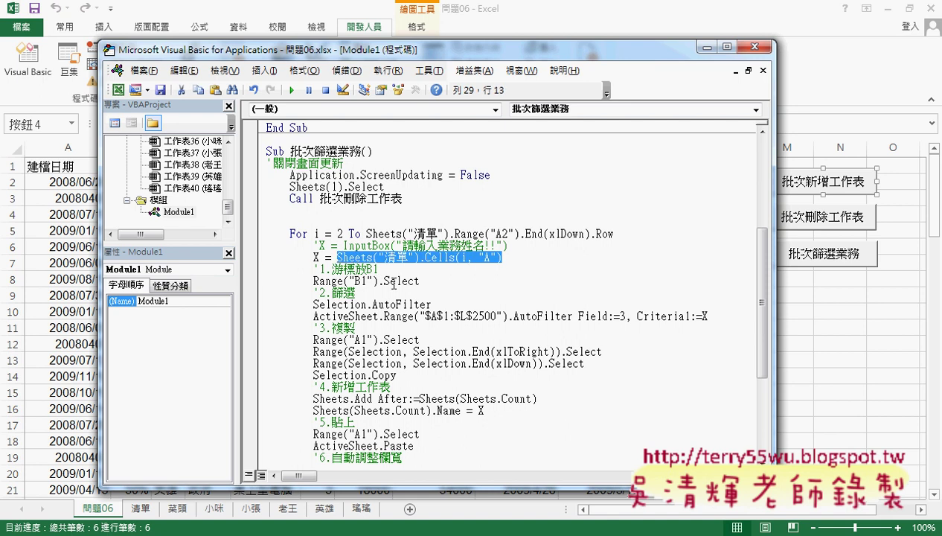
# - Check the Criterial:=X criterion and delete the blank lines after Range("A1").Select
pyautogui.scroll(-1, 491, 319)
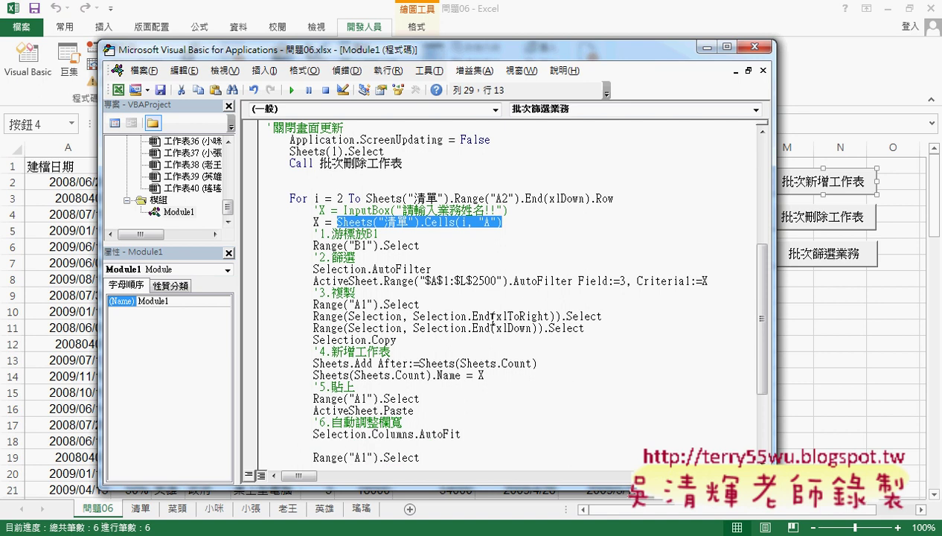
pyautogui.scroll(-1, 491, 318)
pyautogui.click(707, 245)
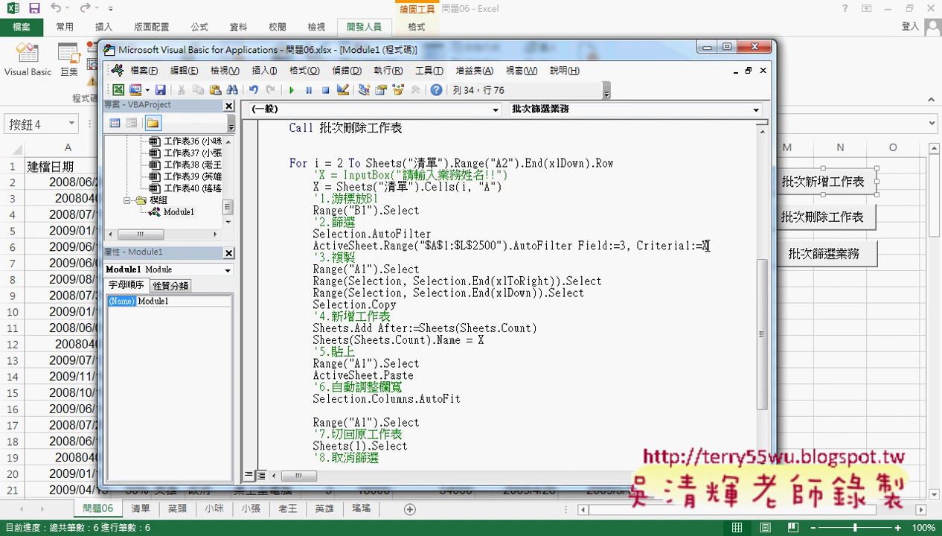
pyautogui.moveTo(707, 245); pyautogui.dragTo(699, 246)
pyautogui.scroll(-2, 446, 261)
pyautogui.scroll(-1, 477, 316)
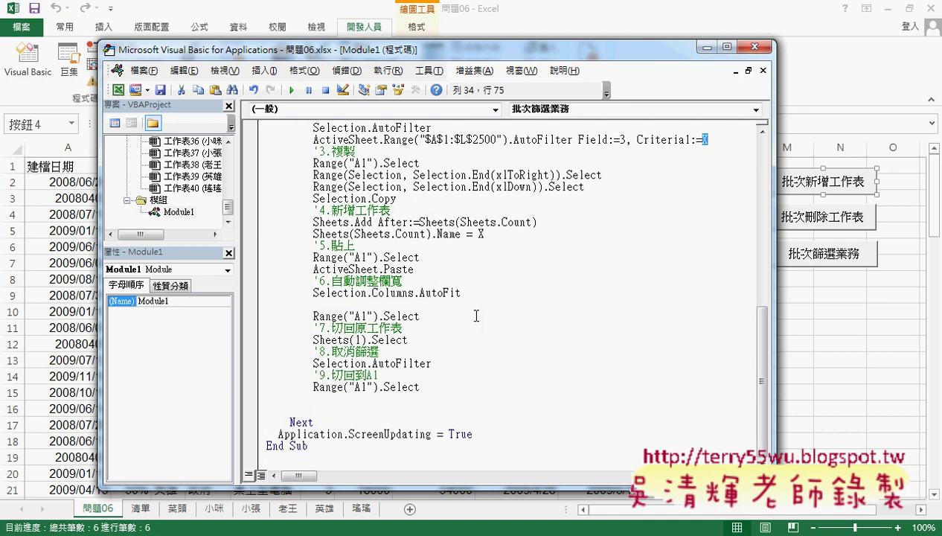
pyautogui.click(434, 386)
pyautogui.press('Delete')
pyautogui.press('Delete')
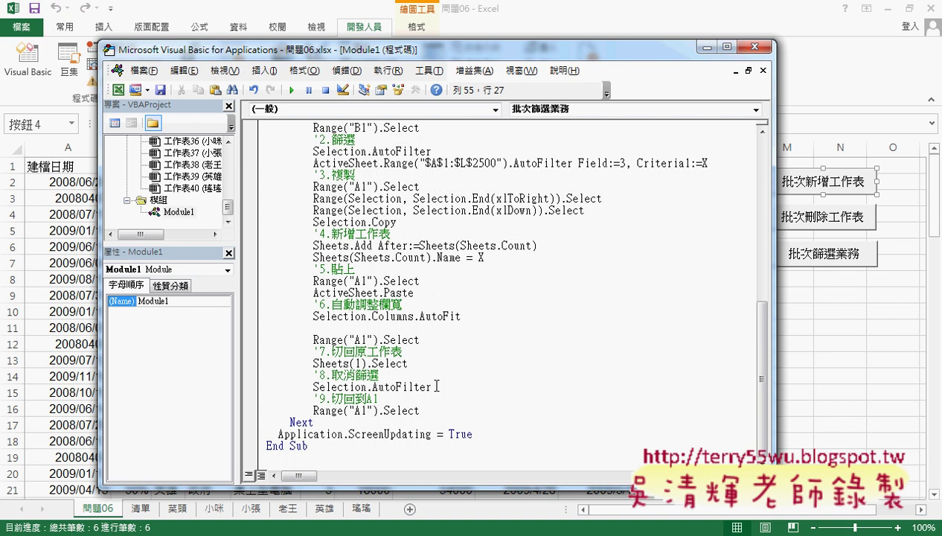
pyautogui.scroll(4, 437, 386)
pyautogui.scroll(2, 437, 385)
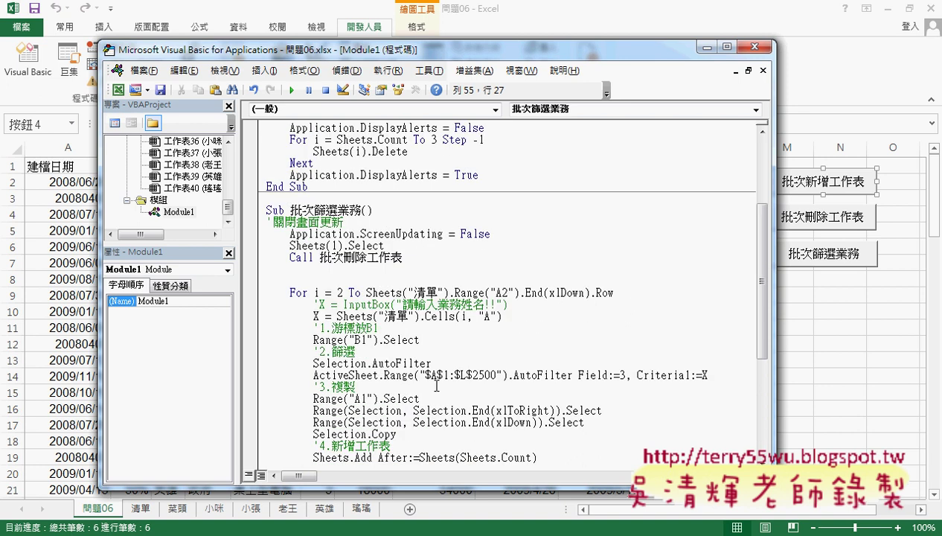
# - Toggle breakpoints on the For i = 2 line and the Call 批次刪除工作表 line
pyautogui.click(252, 292)
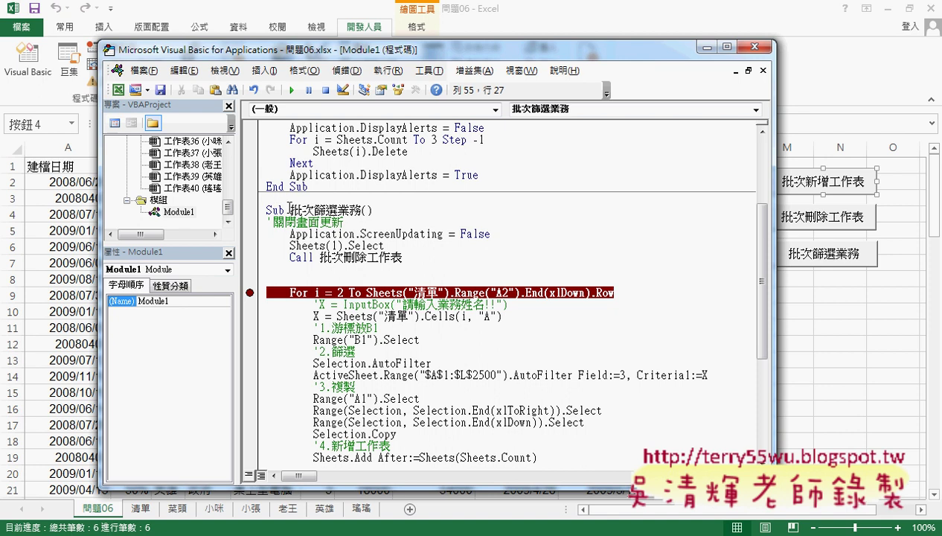
pyautogui.moveTo(289, 210); pyautogui.dragTo(360, 212)
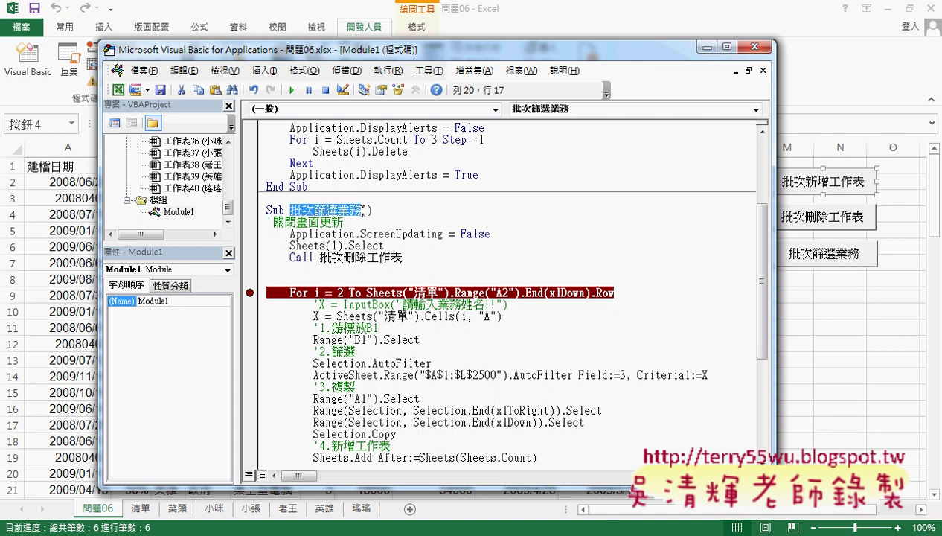
pyautogui.scroll(4, 363, 212)
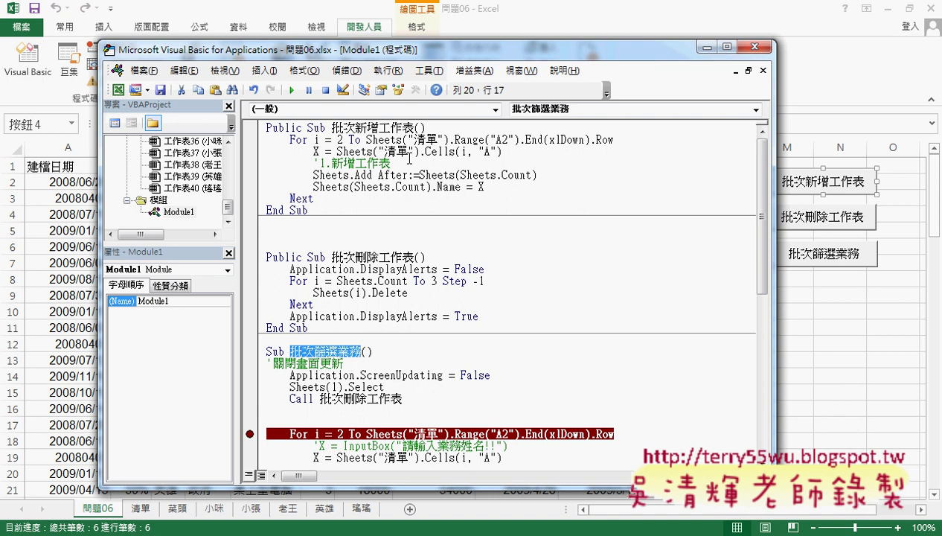
pyautogui.scroll(-2, 422, 230)
pyautogui.scroll(-2, 424, 232)
pyautogui.scroll(-1, 423, 231)
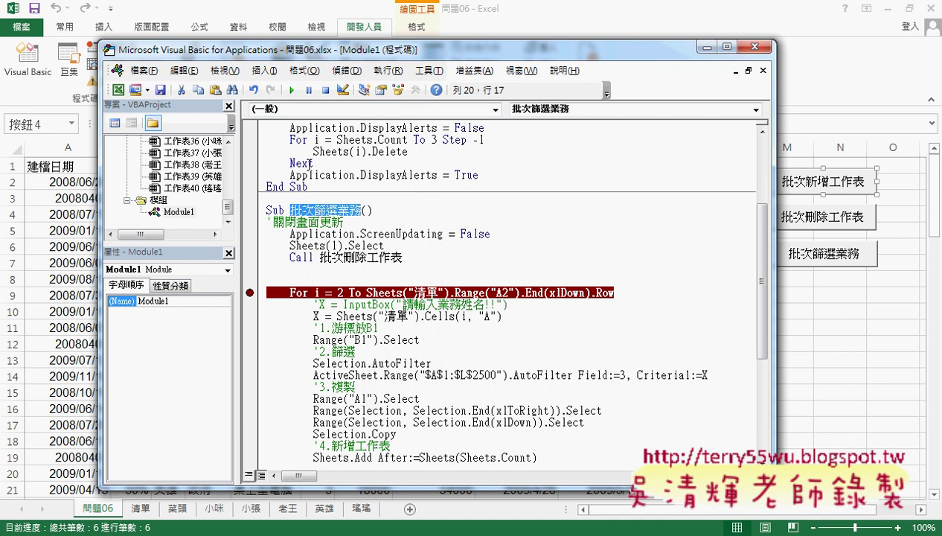
pyautogui.click(251, 258)
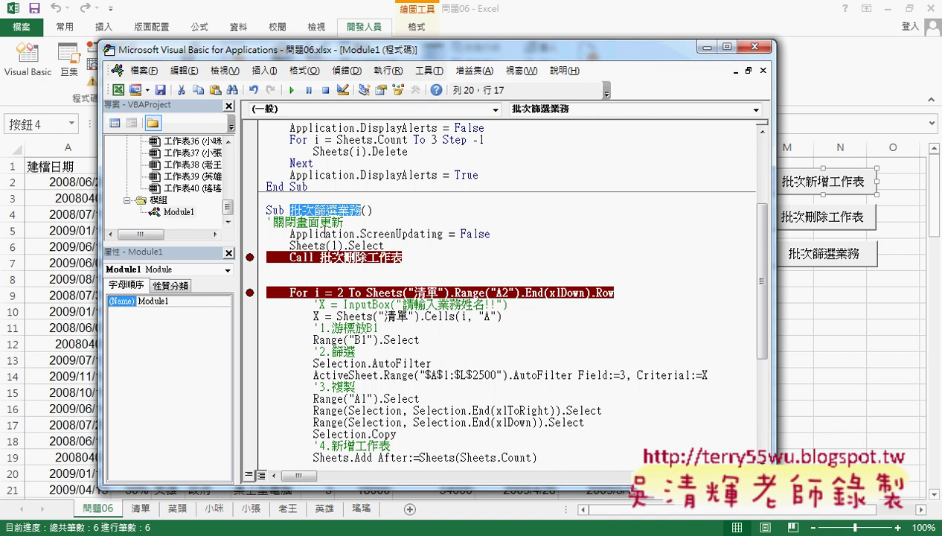
# - Run and step 批次篩選業務 to Range("B1").Select with X = 菜頭, then widen the code area
pyautogui.click(292, 90)
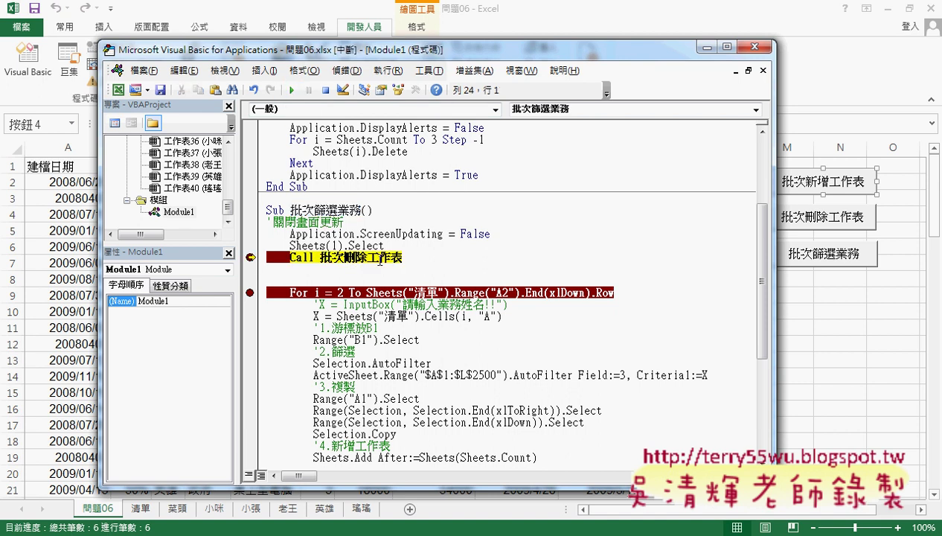
pyautogui.press('F8')
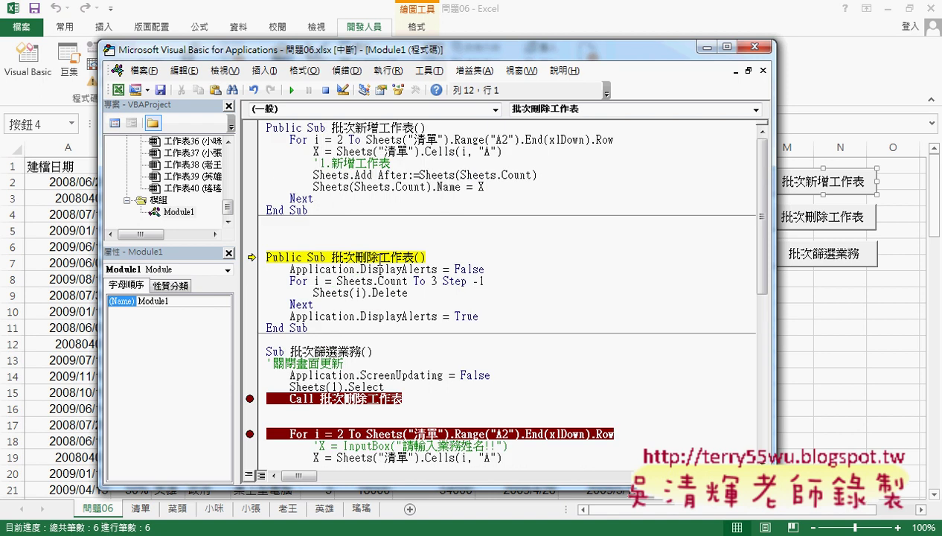
pyautogui.click(292, 90)
pyautogui.scroll(-4, 361, 294)
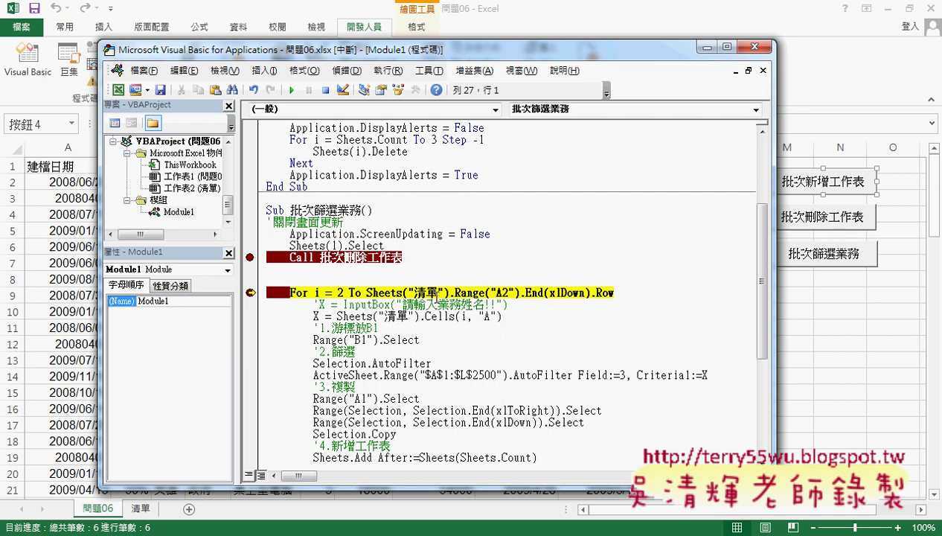
pyautogui.press('F8')
pyautogui.press('F8')
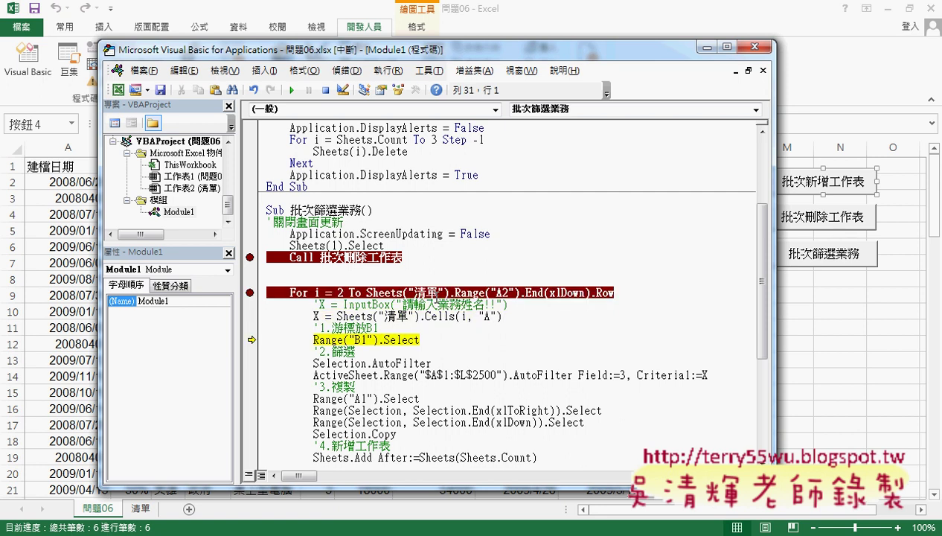
pyautogui.moveTo(315, 316)
pyautogui.moveTo(236, 219); pyautogui.dragTo(168, 219)
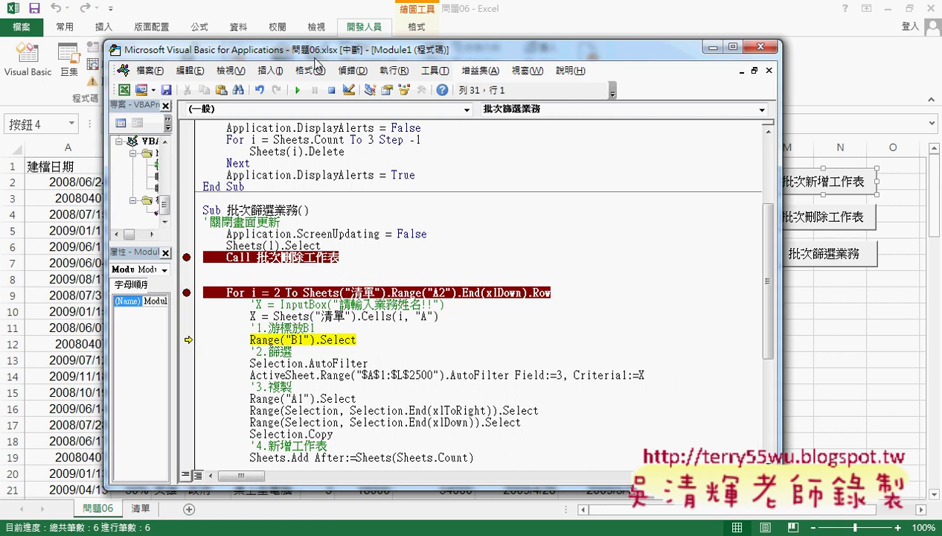
# - Step through turning on AutoFilter, filtering 菜頭's rows and copying them
pyautogui.moveTo(302, 51); pyautogui.dragTo(462, 48)
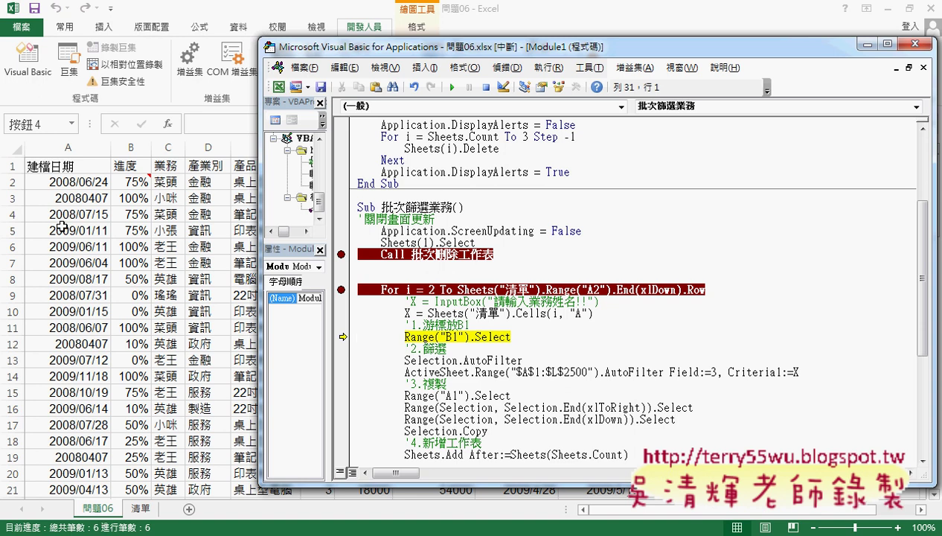
pyautogui.press('F8')
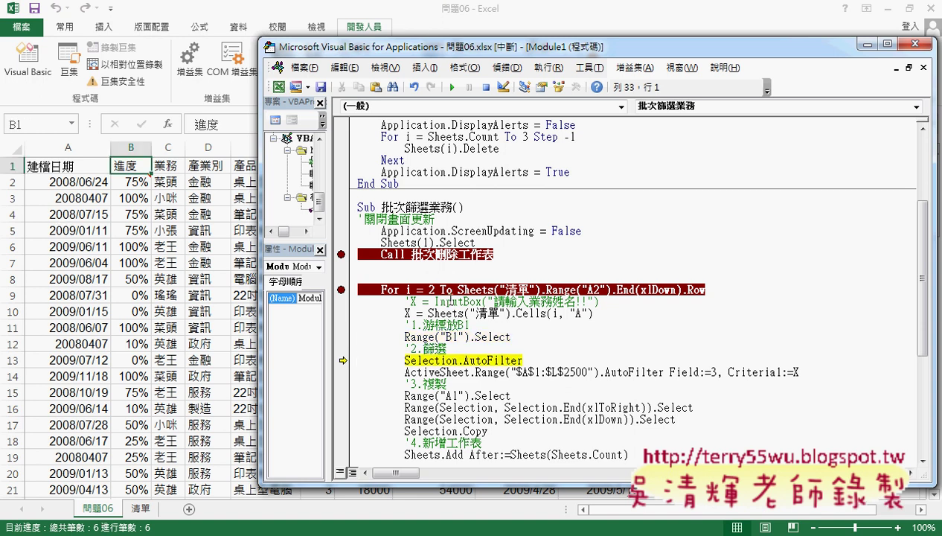
pyautogui.press('F8')
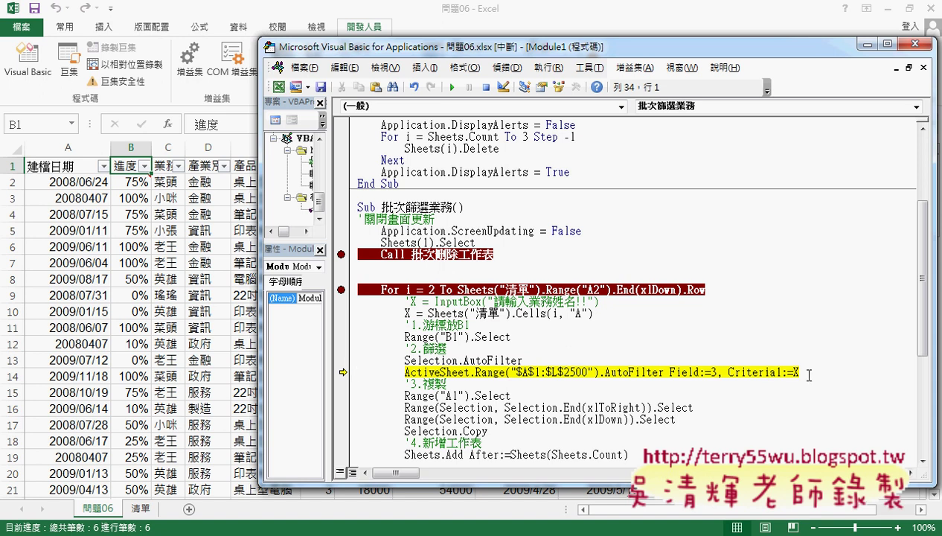
pyautogui.moveTo(795, 372)
pyautogui.press('F8')
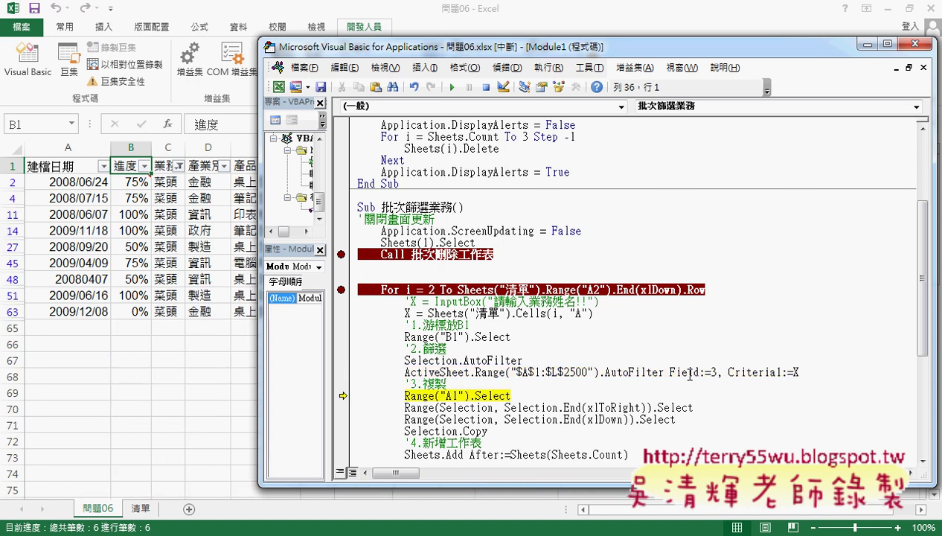
pyautogui.press('F8')
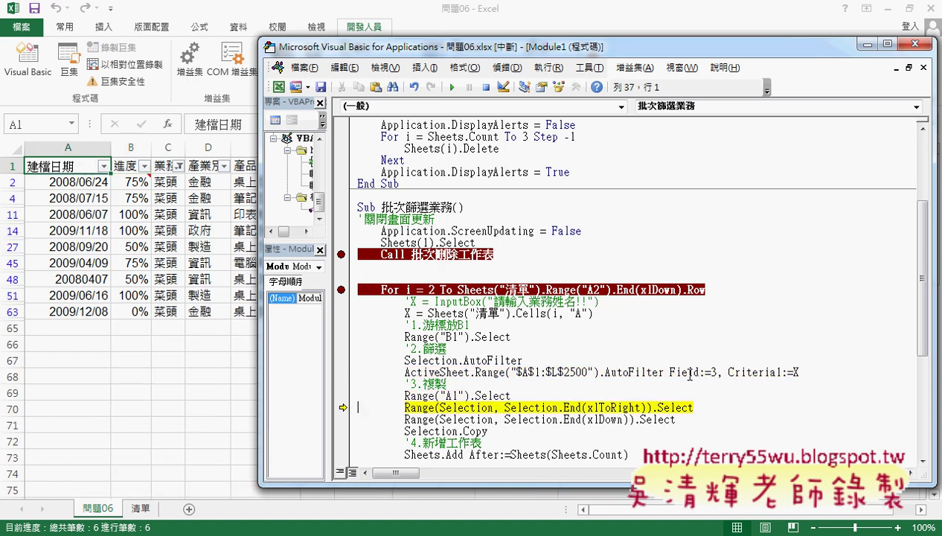
pyautogui.press('F8')
pyautogui.press('F8')
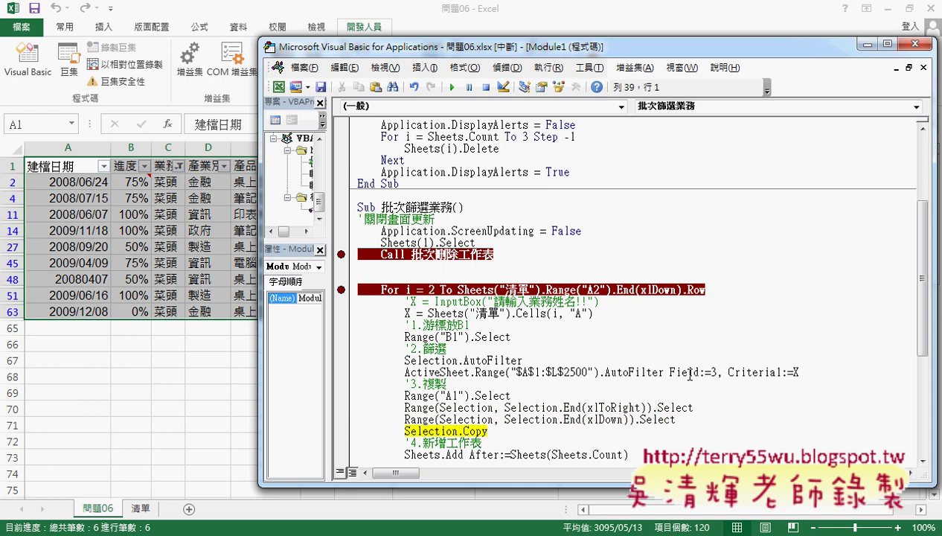
pyautogui.press('F8')
# - Step through creating and filling the 菜頭 sheet, clearing the filter, and reading the next name
pyautogui.press('F8')
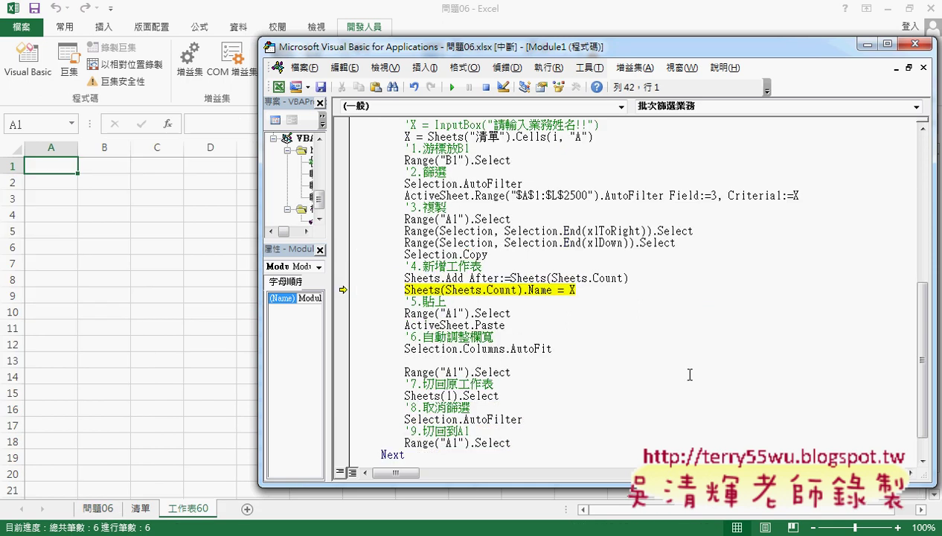
pyautogui.press('F8')
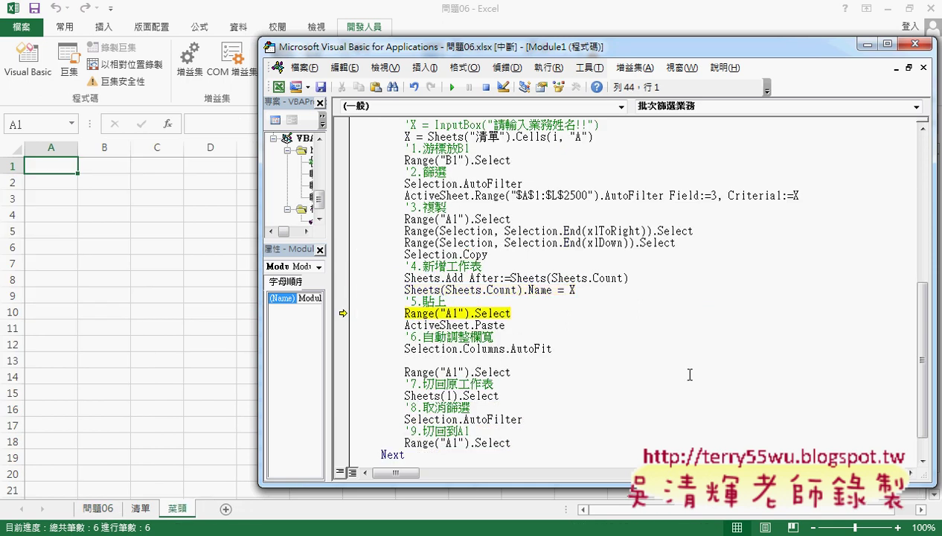
pyautogui.press('F8')
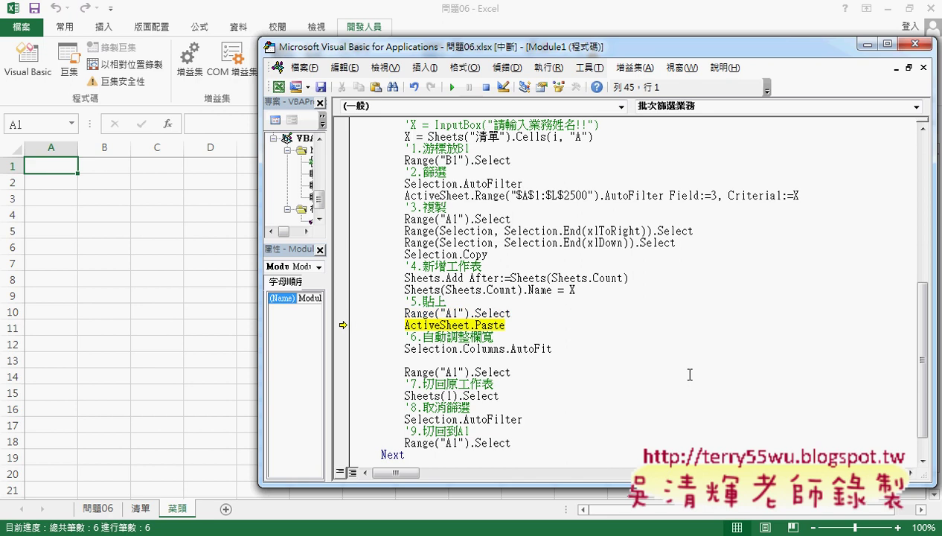
pyautogui.press('F8')
pyautogui.press('F8')
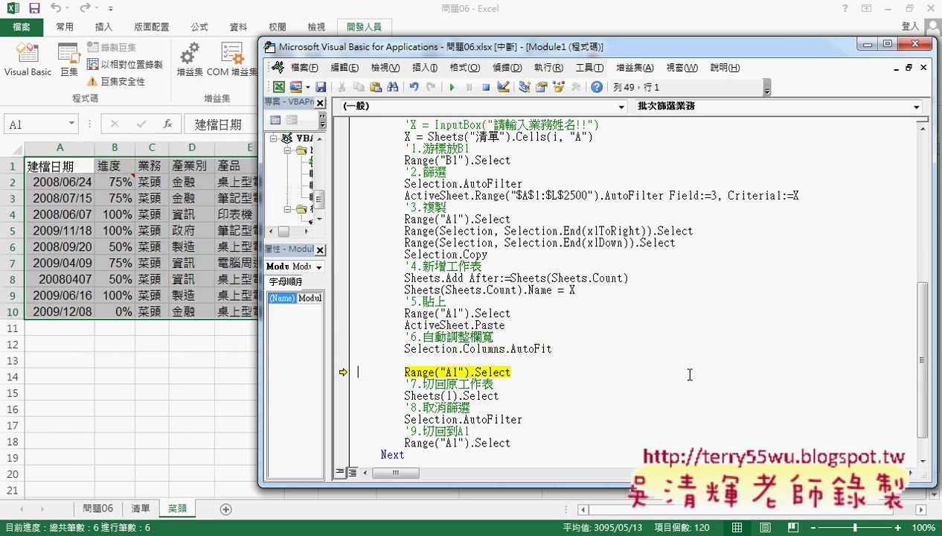
pyautogui.press('F8')
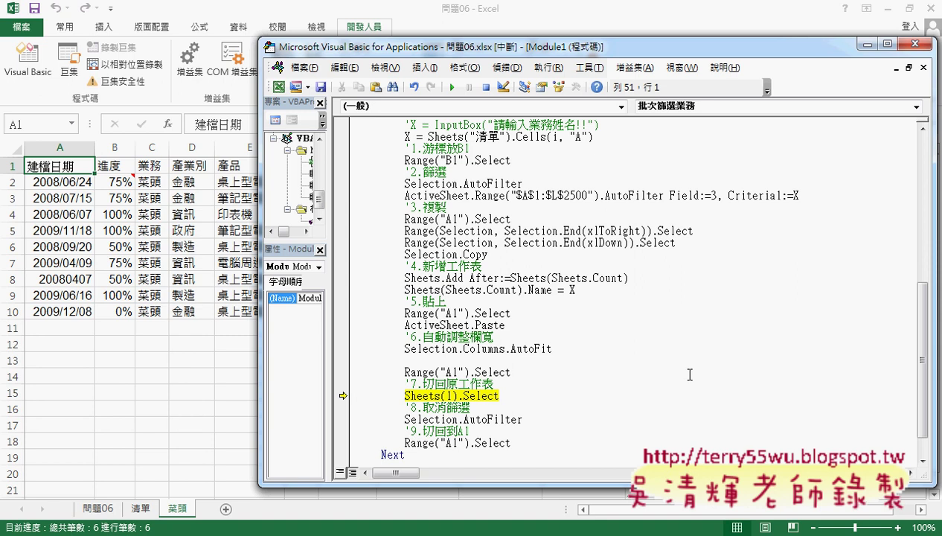
pyautogui.press('F8')
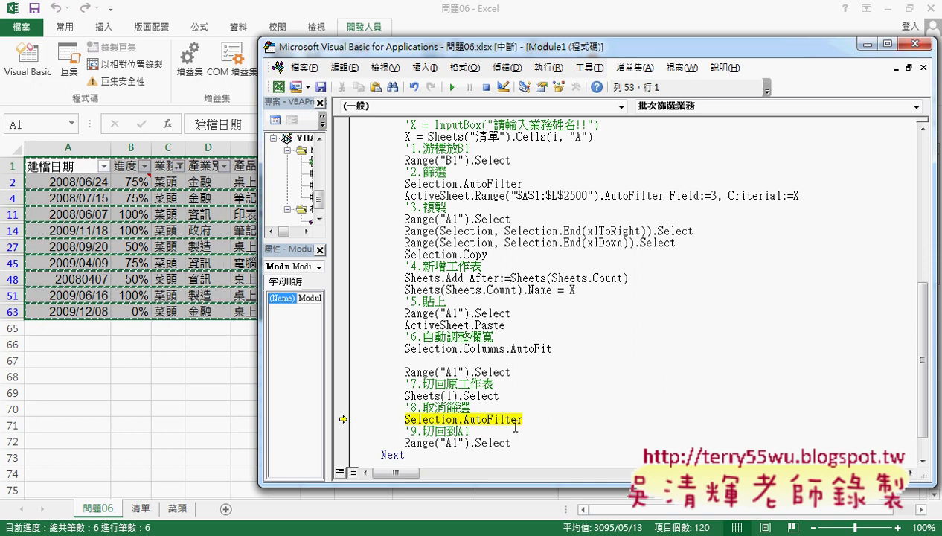
pyautogui.press('F8')
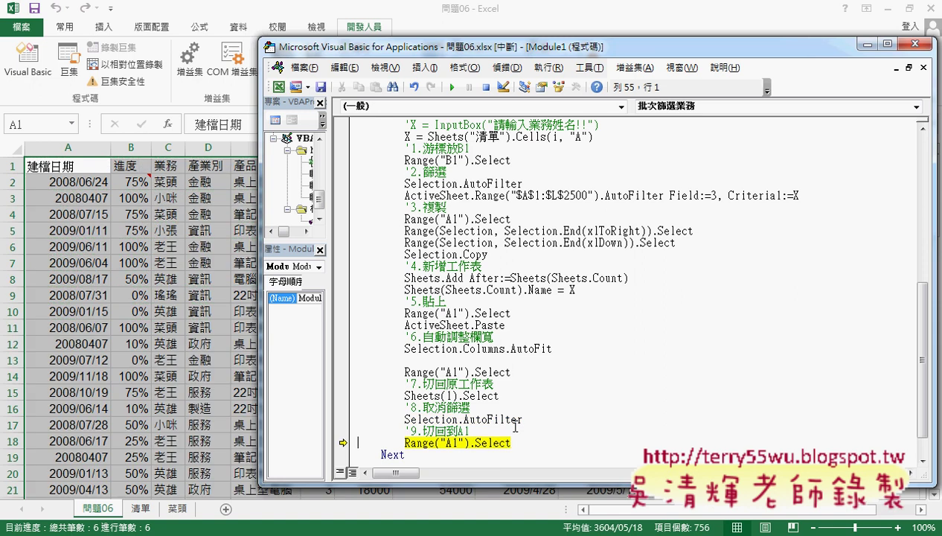
pyautogui.press('F8')
pyautogui.press('F8')
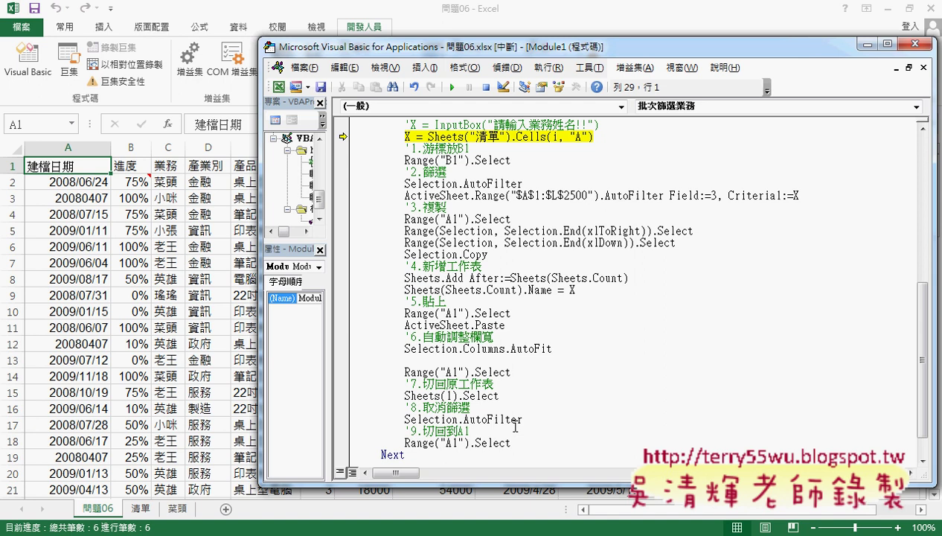
pyautogui.press('F8')
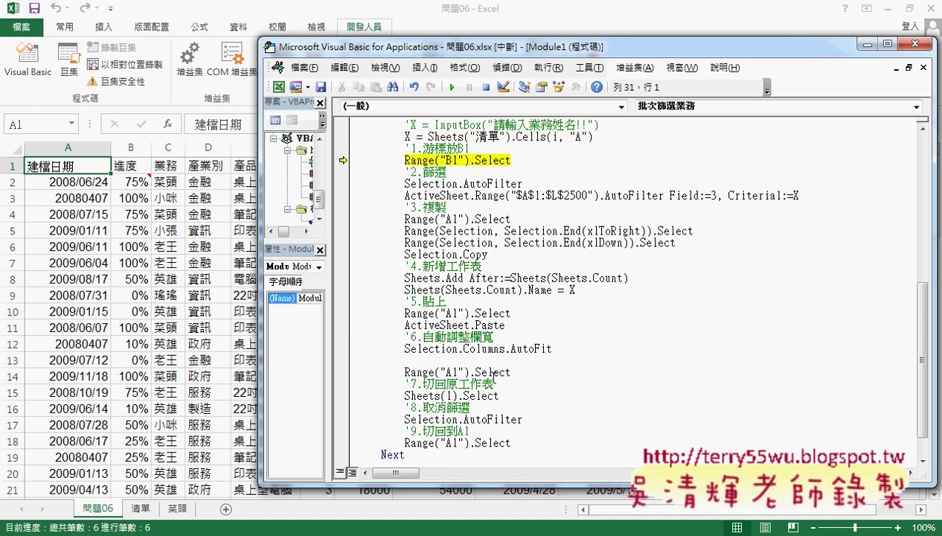
# - Step through the 小咪 and 小張 passes, then let the macro run to completion
pyautogui.moveTo(407, 137)
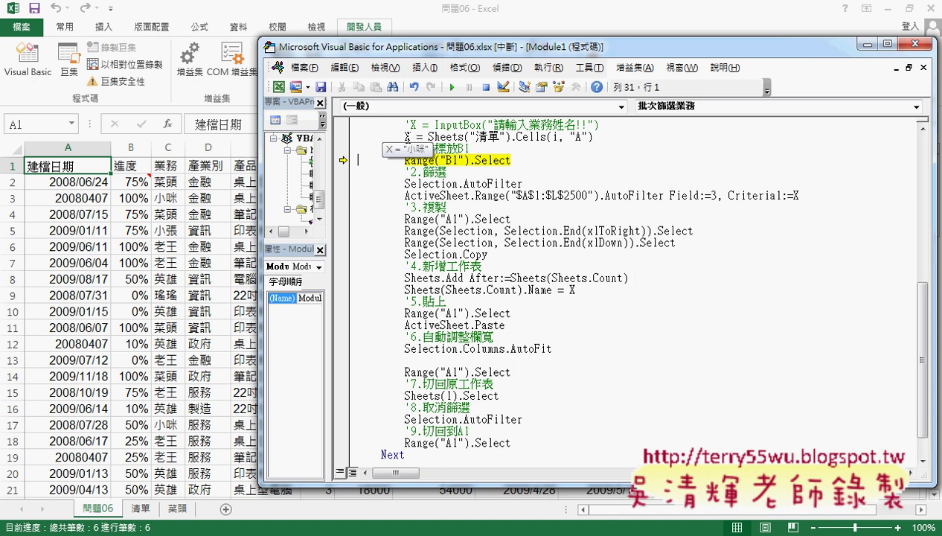
pyautogui.press('F8')
pyautogui.press('F8')
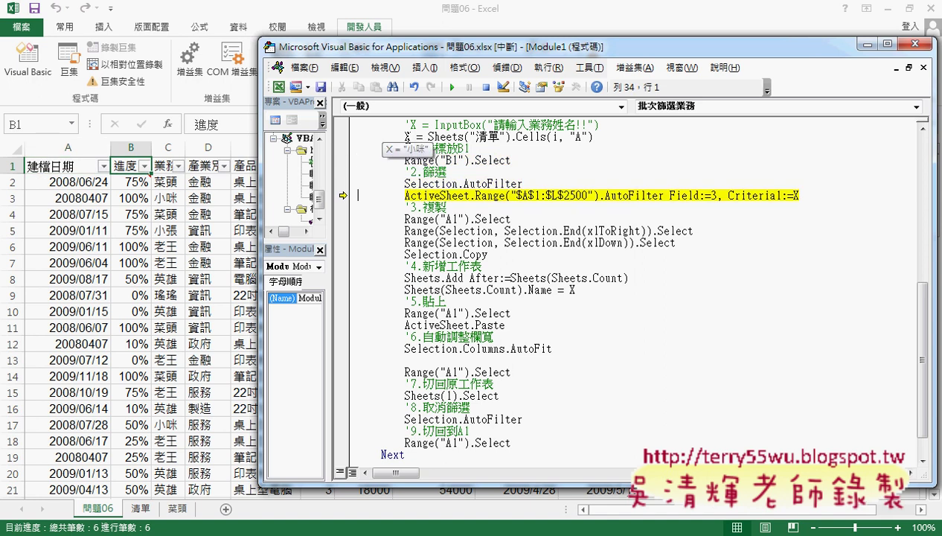
pyautogui.press('F8')
pyautogui.press('F8')
pyautogui.press('F8')
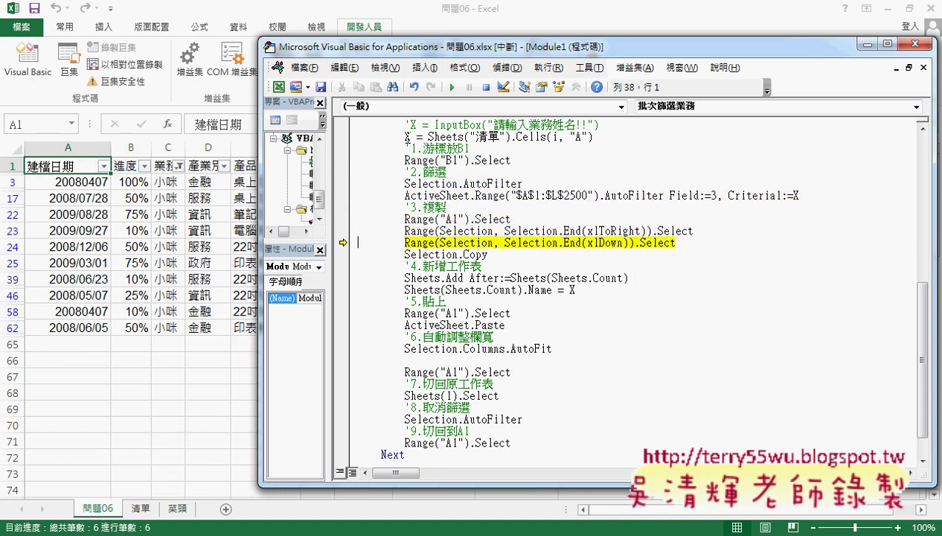
pyautogui.press('F8')
pyautogui.press('F8')
pyautogui.press('F8')
pyautogui.press('F8')
pyautogui.press('F8')
pyautogui.press('F8')
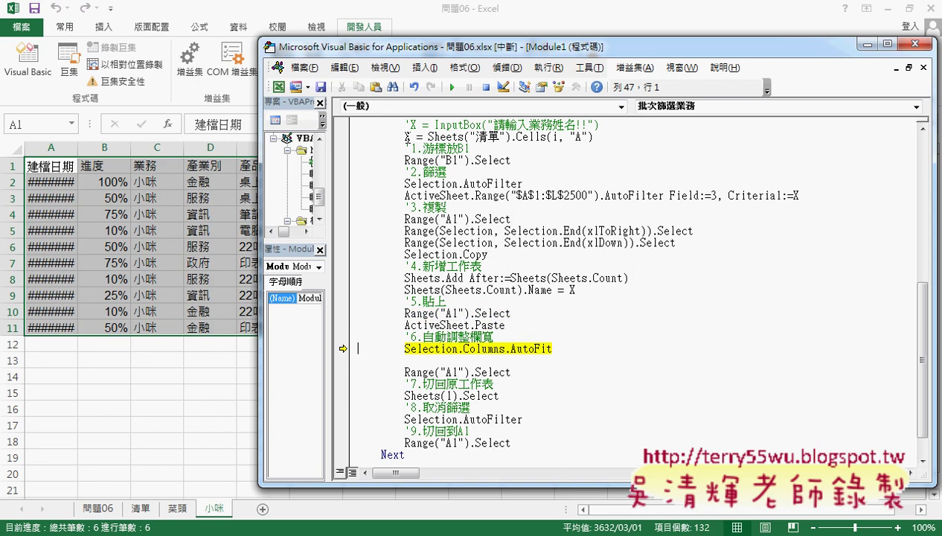
pyautogui.press('F8')
pyautogui.press('F8')
pyautogui.press('F8')
pyautogui.press('F8')
pyautogui.press('F8')
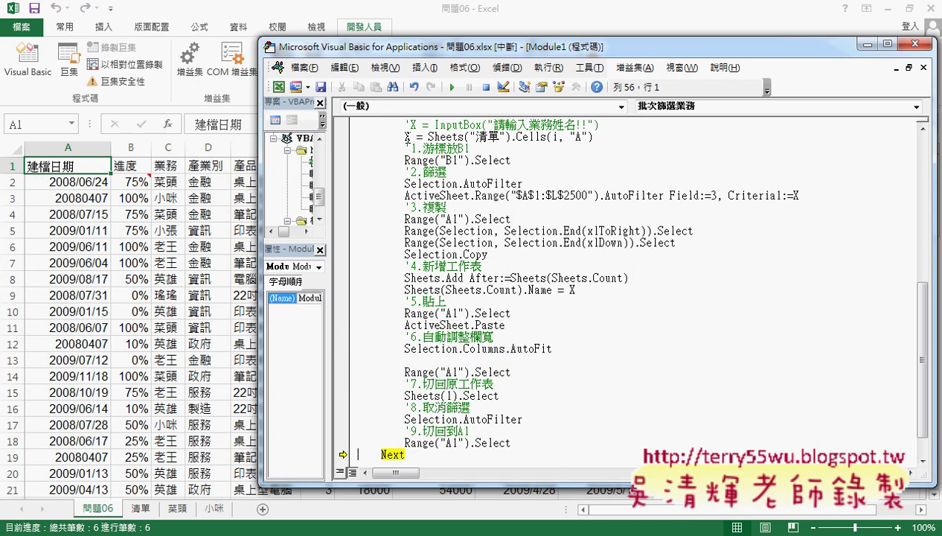
pyautogui.press('F8')
pyautogui.press('F8')
pyautogui.press('F8')
pyautogui.press('F8')
pyautogui.press('F8')
pyautogui.press('F8')
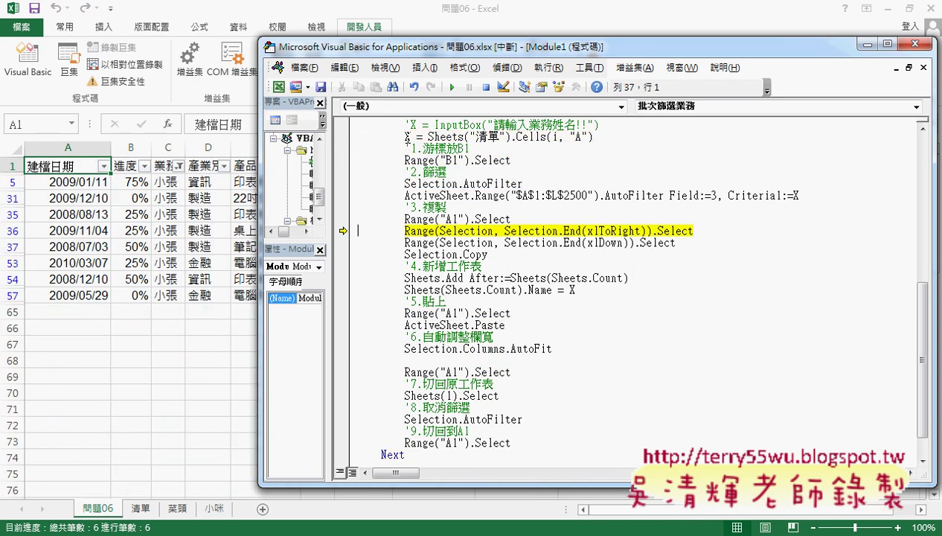
pyautogui.press('F8')
pyautogui.press('F8')
pyautogui.press('F8')
pyautogui.press('F8')
pyautogui.press('F8')
pyautogui.press('F8')
pyautogui.press('F8')
pyautogui.press('F8')
pyautogui.press('F8')
pyautogui.press('F8')
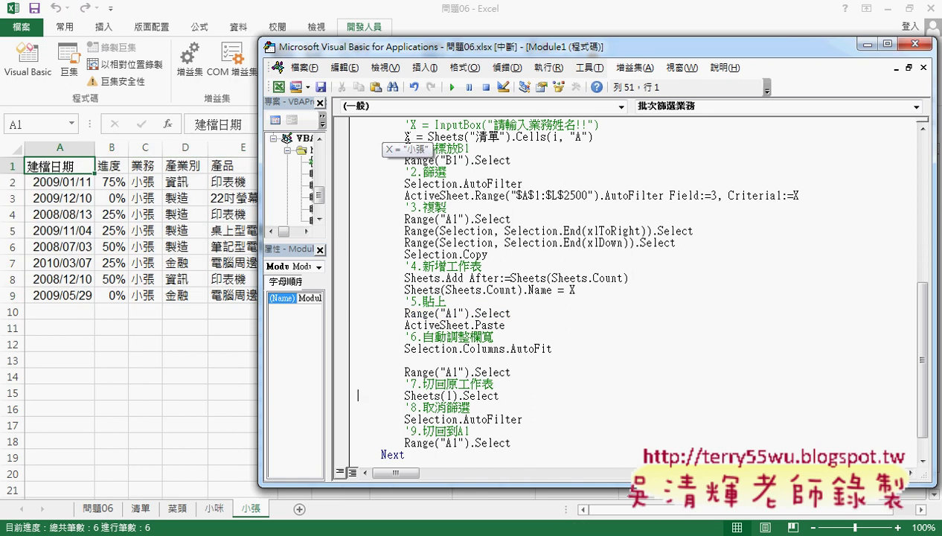
pyautogui.press('F8')
pyautogui.press('F8')
pyautogui.press('F8')
pyautogui.press('F8')
pyautogui.press('F8')
pyautogui.press('F8')
pyautogui.press('F8')
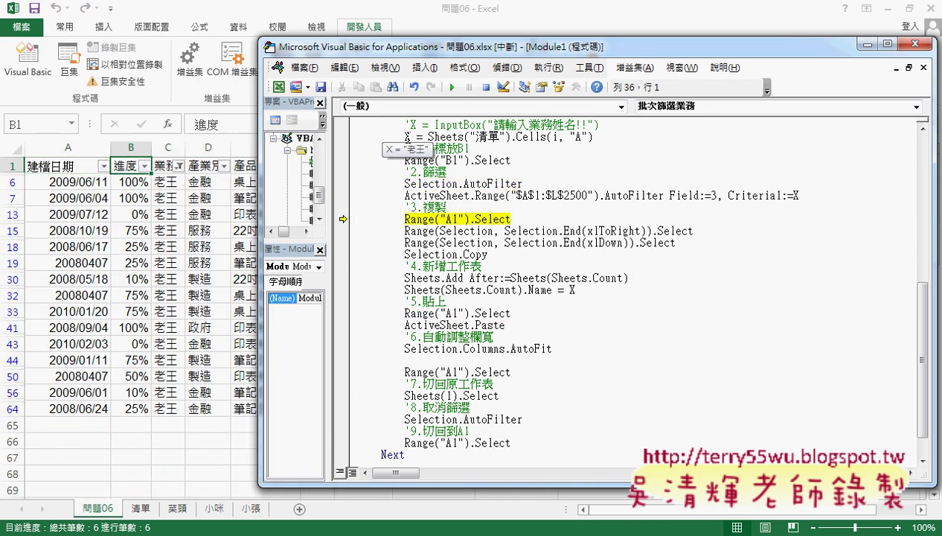
pyautogui.click(451, 87)
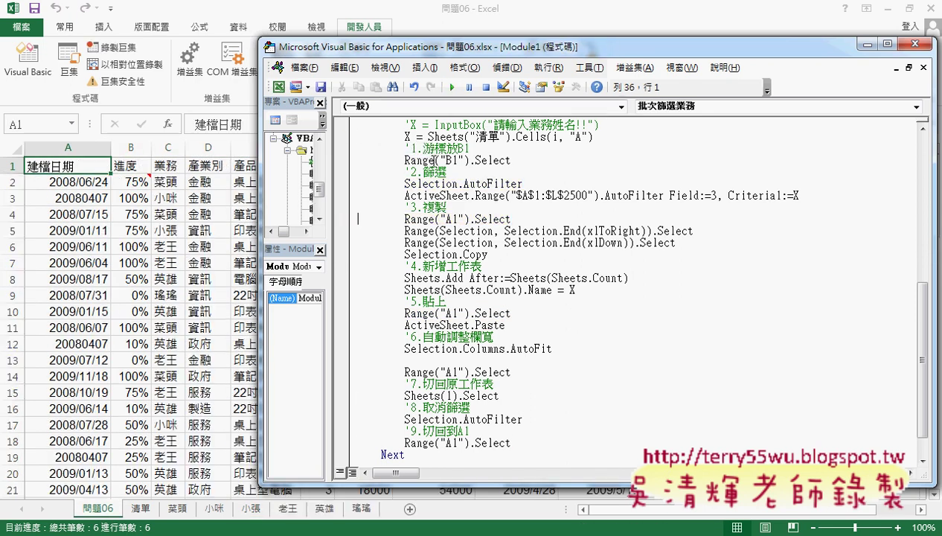
# - Review the 瑤瑤, 英雄, 老王, 小張, 小咪, 菜頭 sheets and the 清單 list, then switch to Chrome
pyautogui.click(350, 517)
pyautogui.click(360, 508)
pyautogui.click(324, 508)
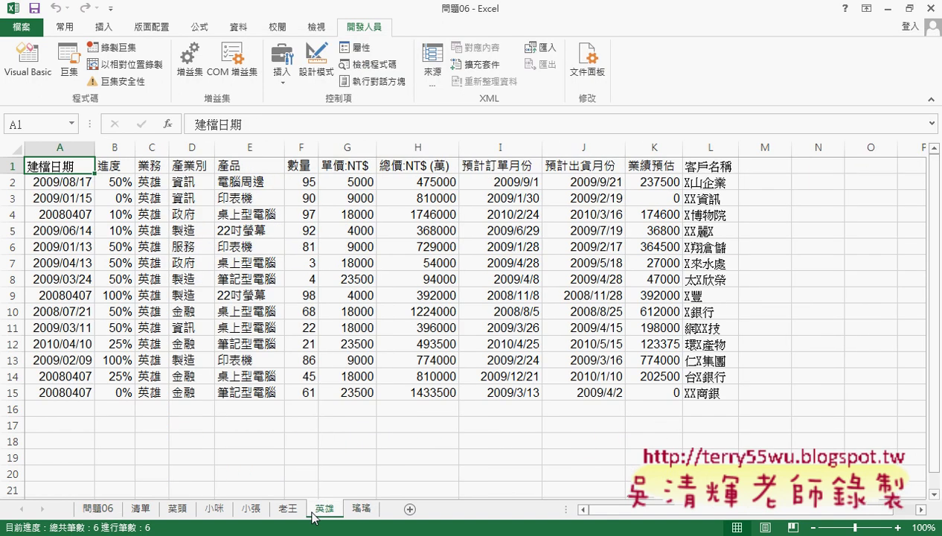
pyautogui.click(288, 509)
pyautogui.click(262, 512)
pyautogui.click(222, 509)
pyautogui.click(181, 509)
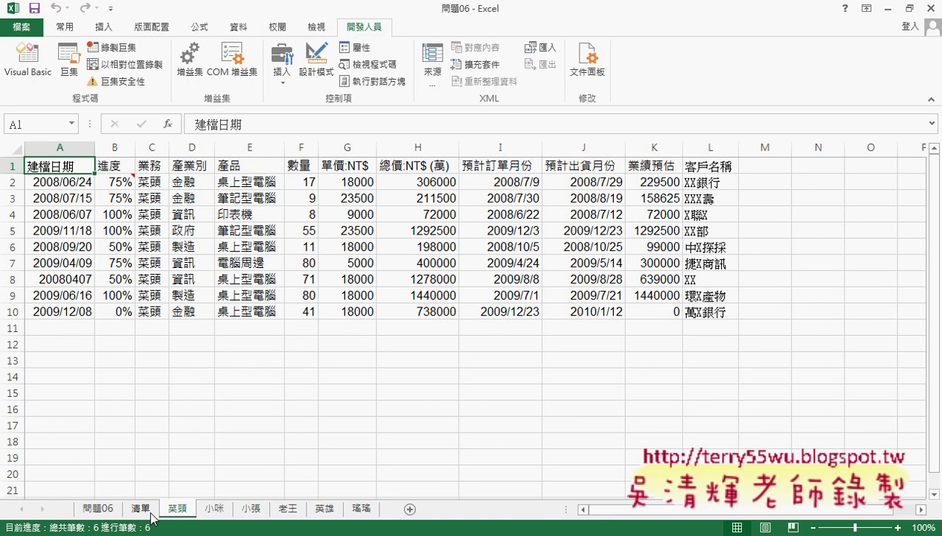
pyautogui.click(146, 512)
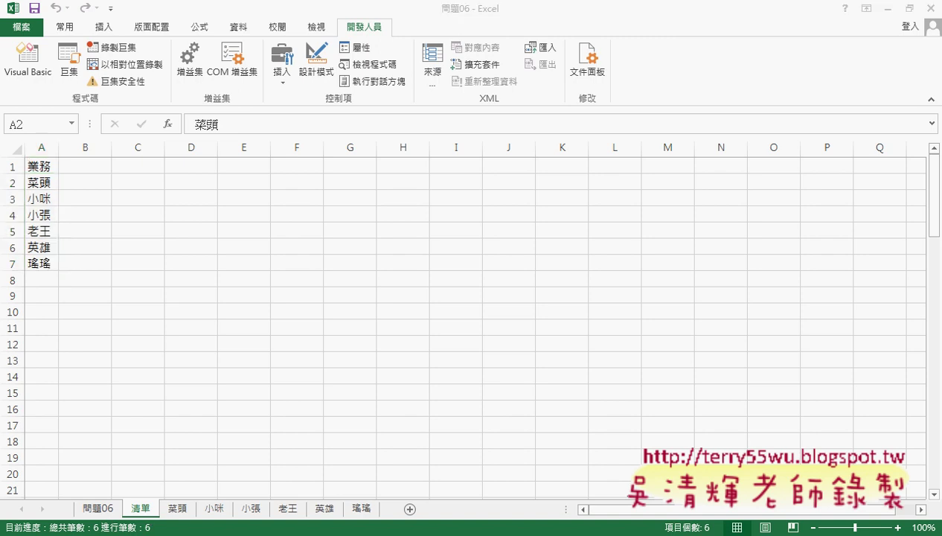
pyautogui.hotkey('alt', 'Tab')
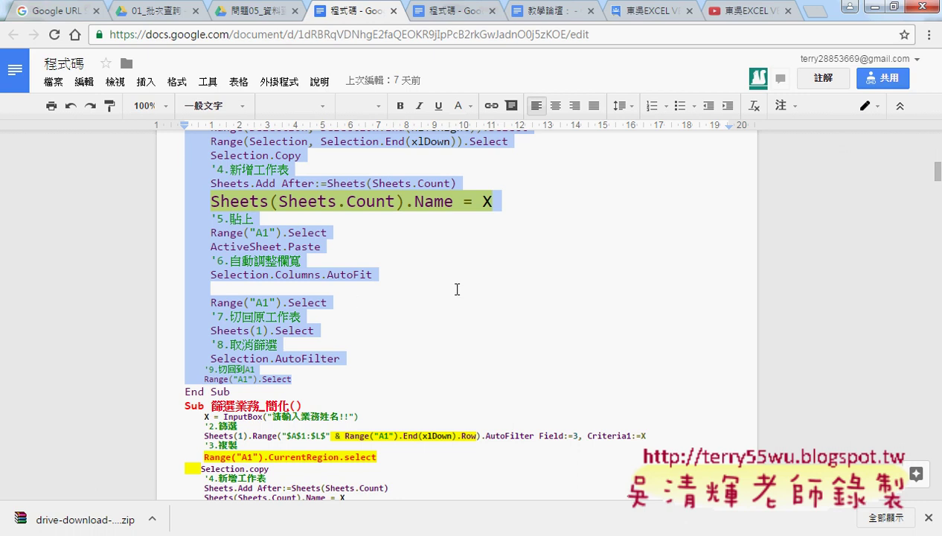
# - Open the other code notes document containing the 批次篩選業務 routine
pyautogui.scroll(3, 382, 273)
pyautogui.scroll(1, 335, 290)
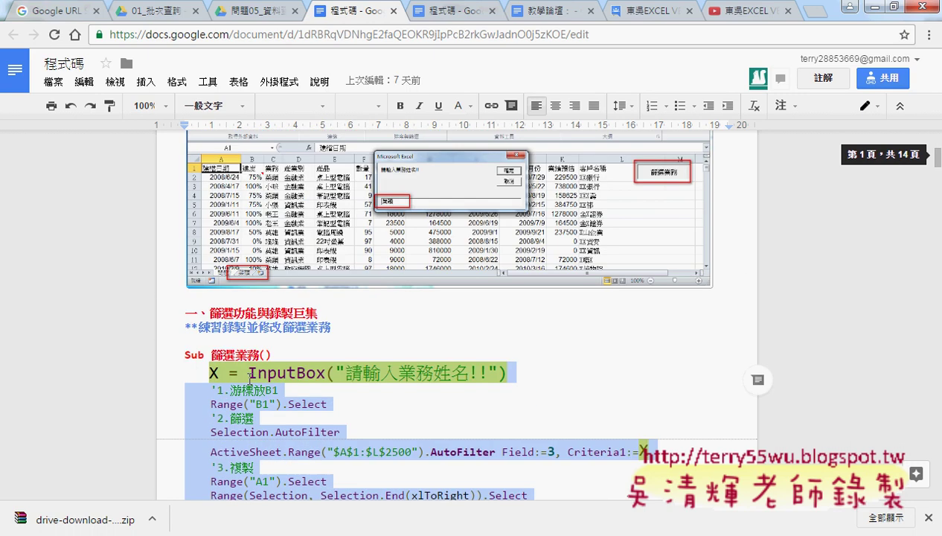
pyautogui.scroll(-1, 247, 374)
pyautogui.scroll(1, 272, 363)
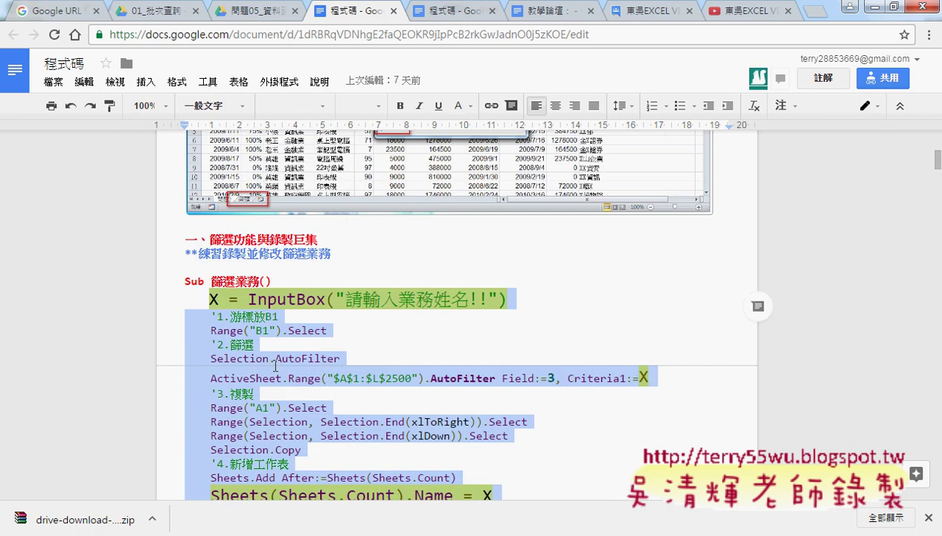
pyautogui.click(444, 12)
pyautogui.scroll(3, 465, 250)
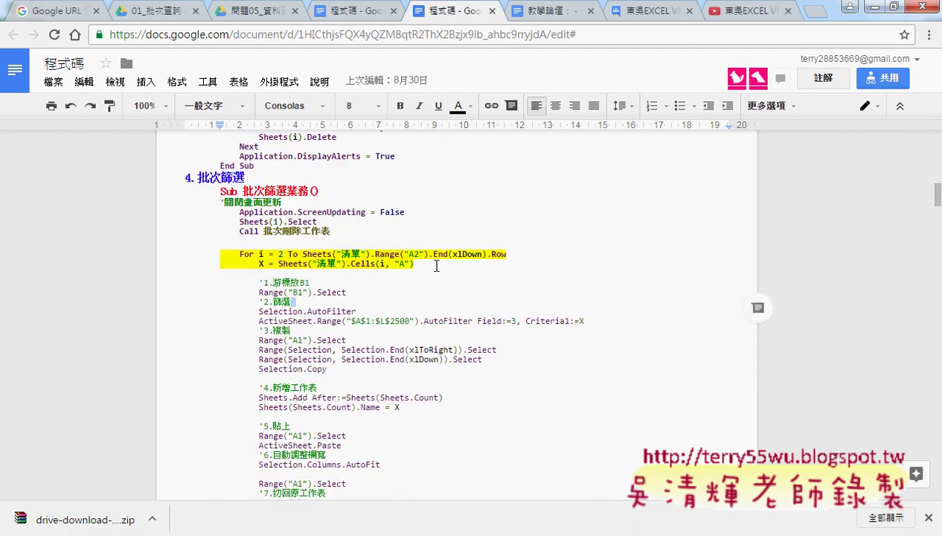
pyautogui.moveTo(256, 264); pyautogui.dragTo(349, 408)
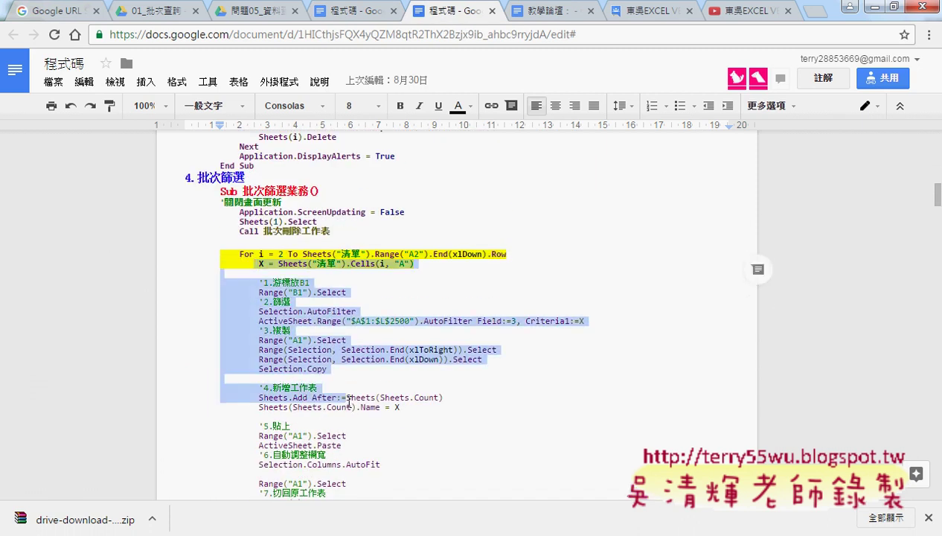
# - Highlight ScreenUpdating in the section 4. 批次篩選 notes, then return to the VBA editor
pyautogui.scroll(-1, 345, 413)
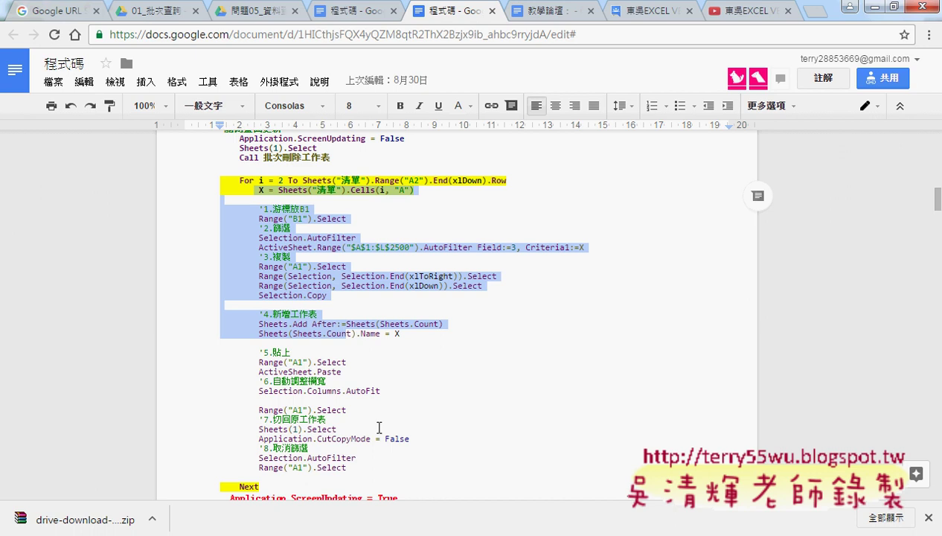
pyautogui.scroll(-2, 392, 426)
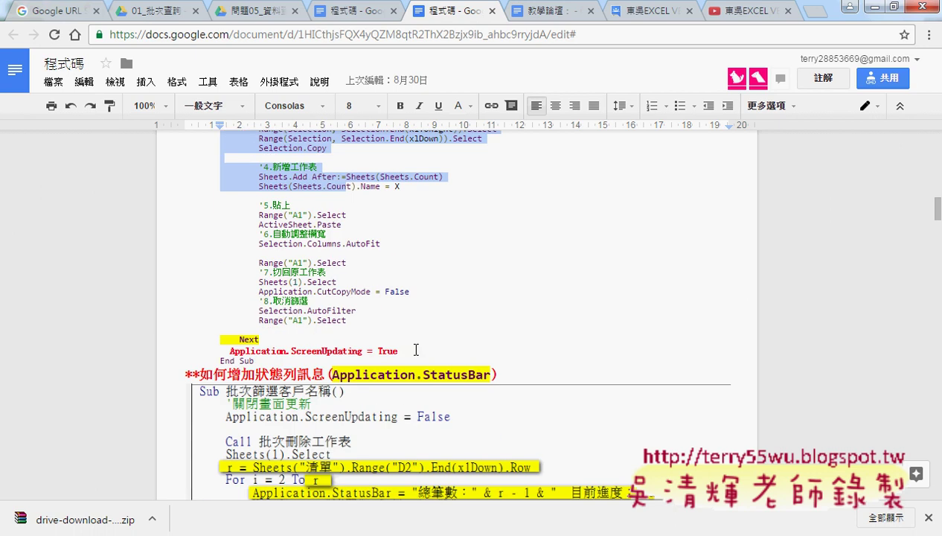
pyautogui.moveTo(287, 351); pyautogui.dragTo(364, 350)
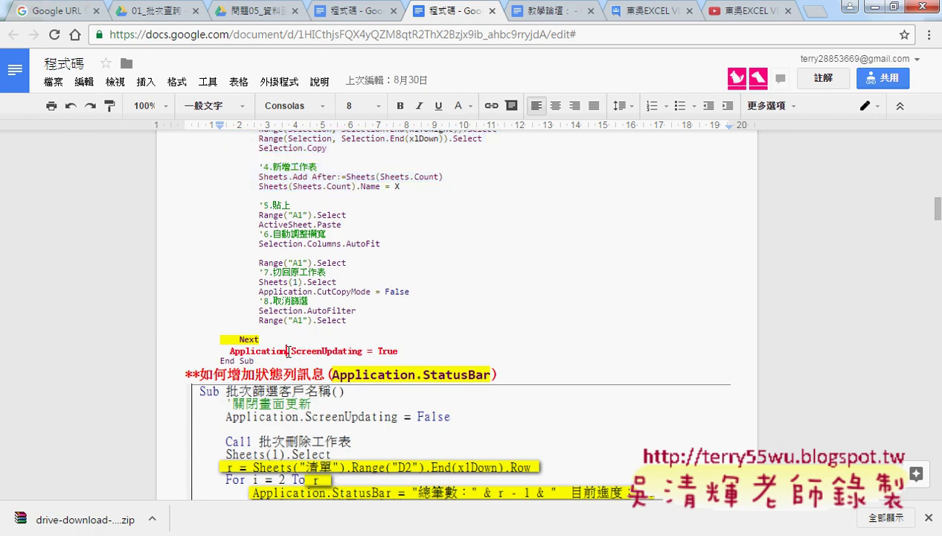
pyautogui.scroll(3, 365, 348)
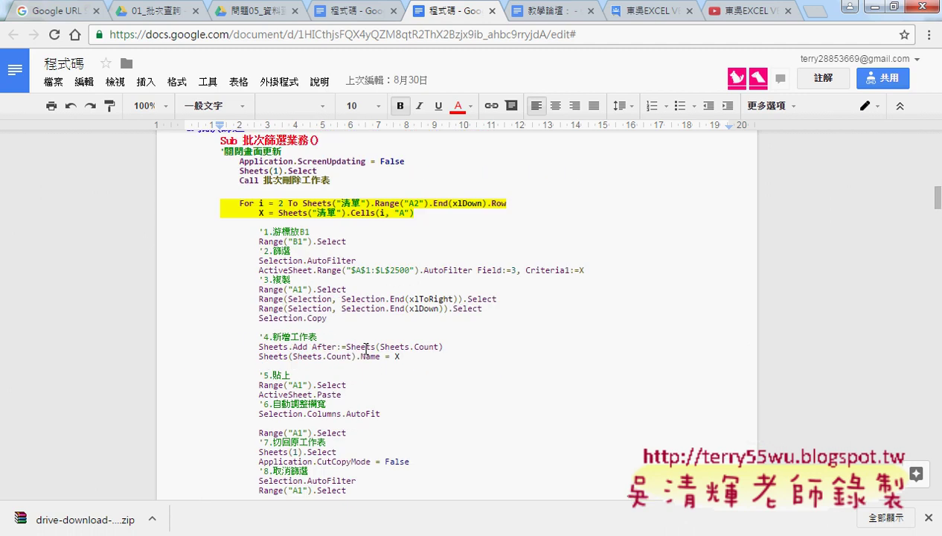
pyautogui.moveTo(271, 521)
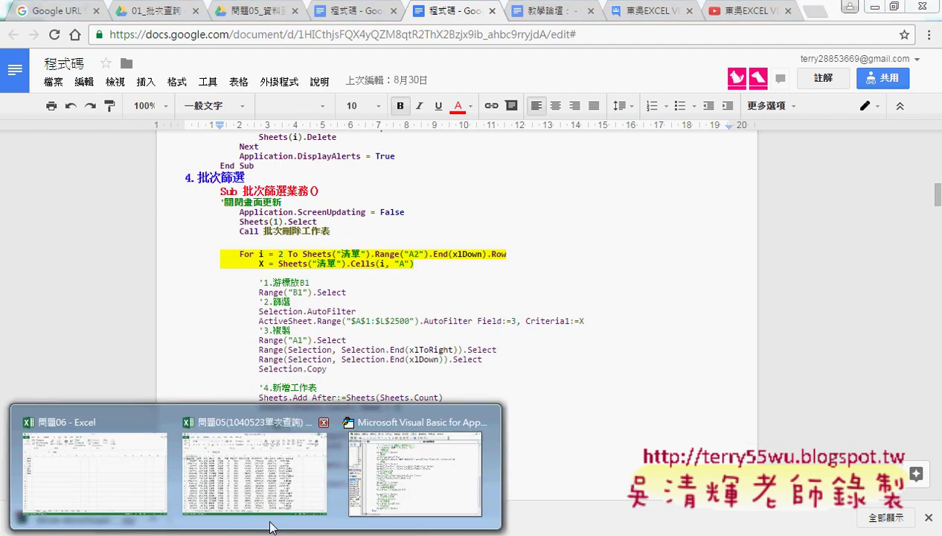
pyautogui.click(394, 475)
# - Clear the breakpoints on the Call line and the For i line of 批次篩選業務
pyautogui.scroll(4, 450, 325)
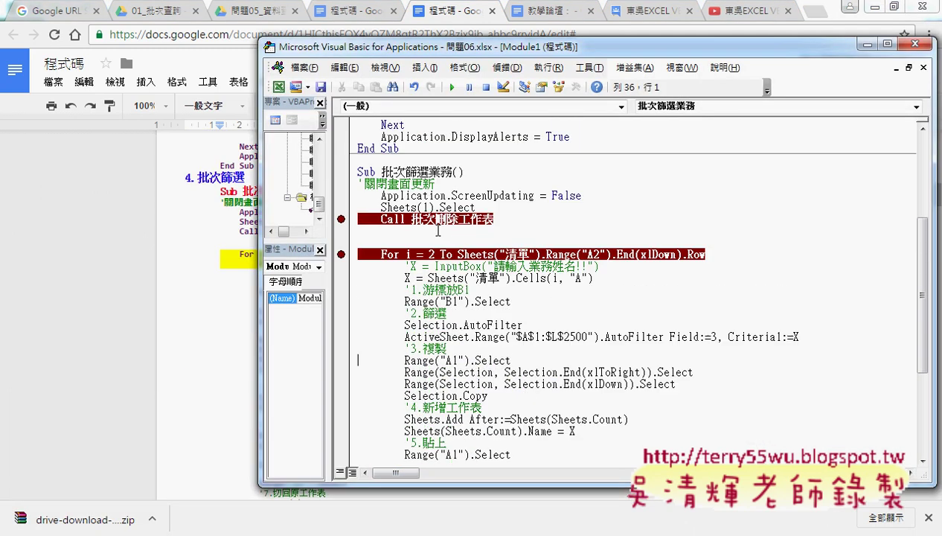
pyautogui.click(432, 219)
pyautogui.click(341, 219)
pyautogui.click(341, 253)
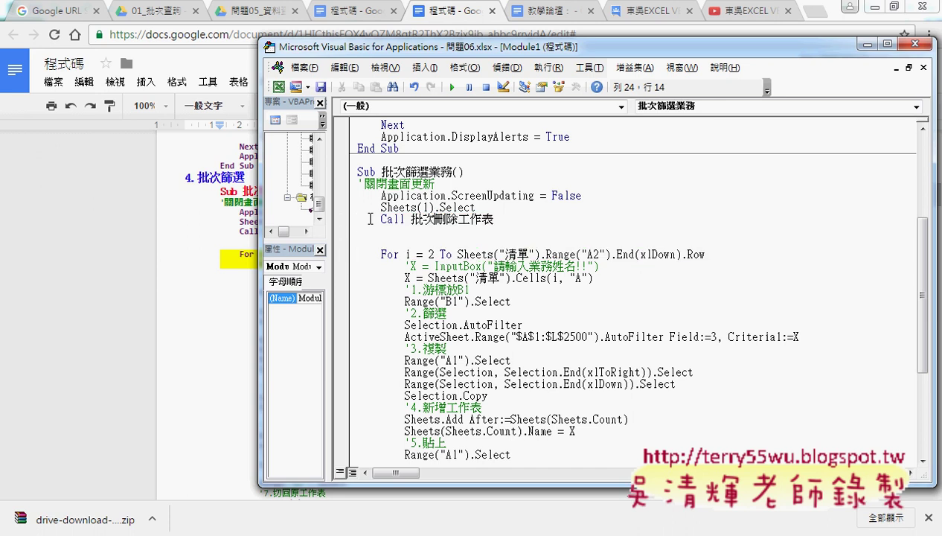
# - Comment out both Application.ScreenUpdating lines with an apostrophe and run the edited macro with F5
pyautogui.click(381, 195)
pyautogui.write("'")
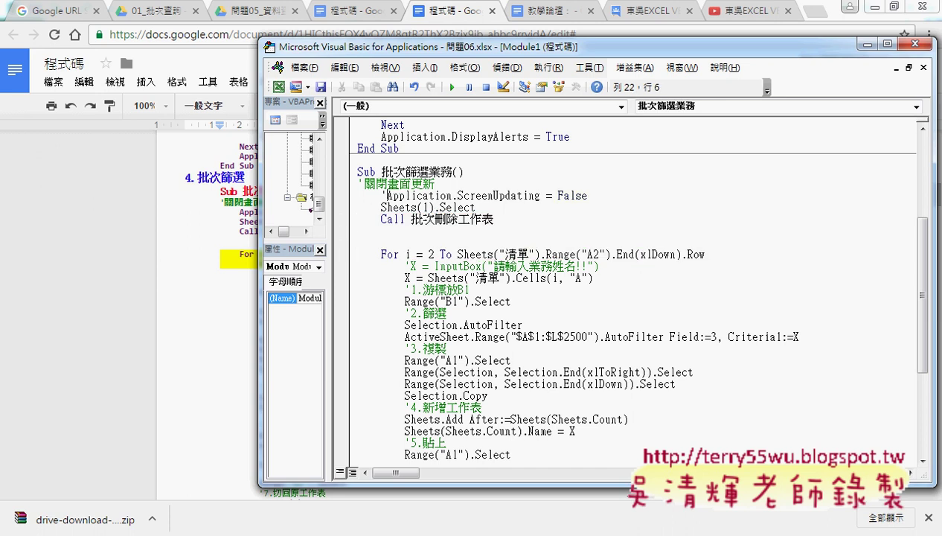
pyautogui.scroll(-3, 507, 204)
pyautogui.scroll(-2, 502, 220)
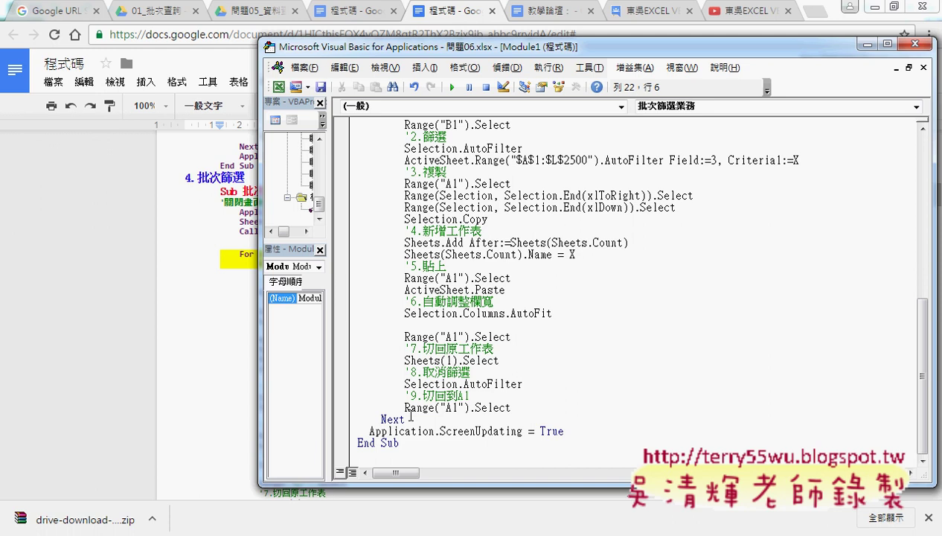
pyautogui.click(370, 432)
pyautogui.write("'")
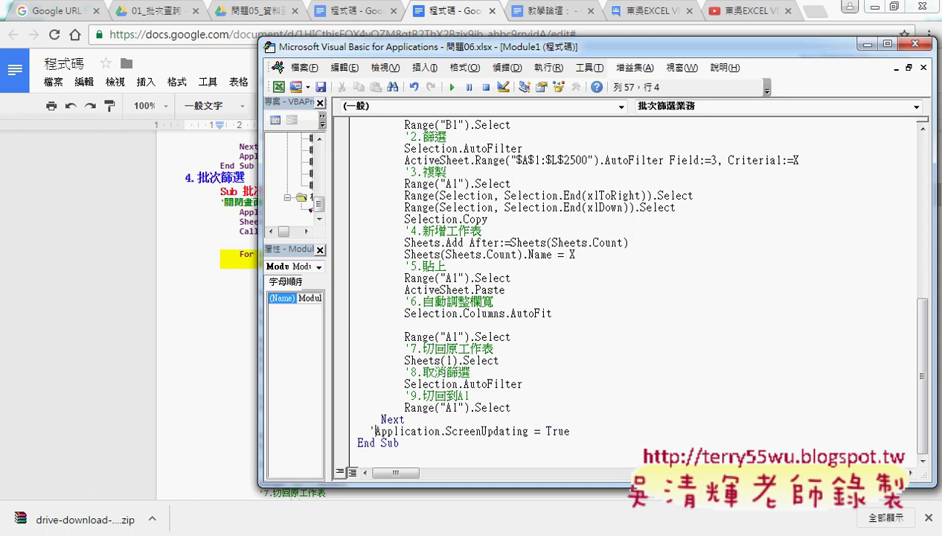
pyautogui.click(850, 6)
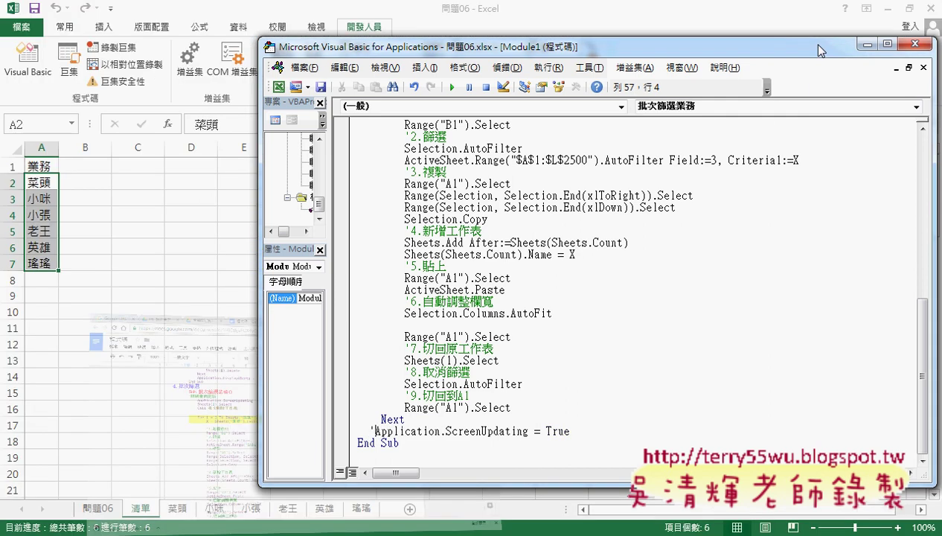
pyautogui.press('F5')
pyautogui.click(496, 266)
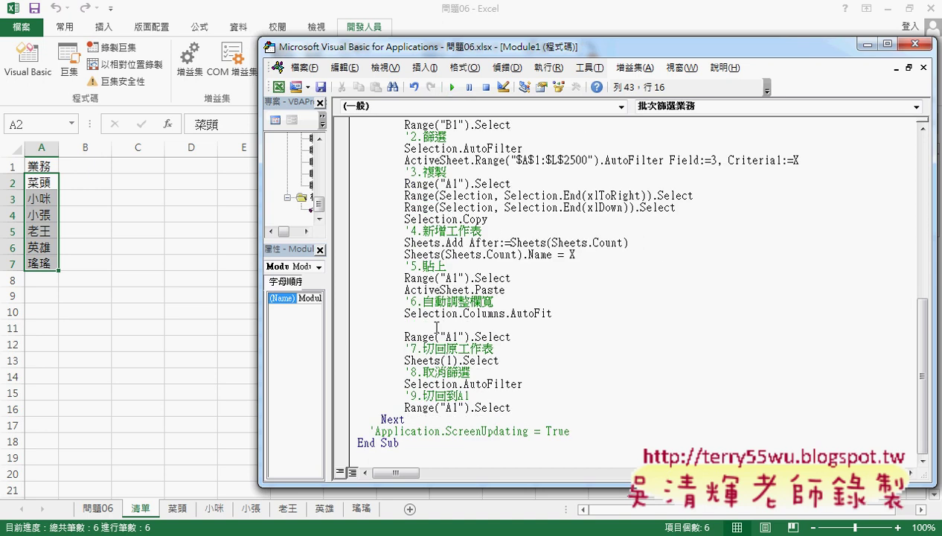
# - On the 問題06 sheet, run the 批次篩選業務 button macro ten times to rebuild the salesperson sheets
pyautogui.click(89, 511)
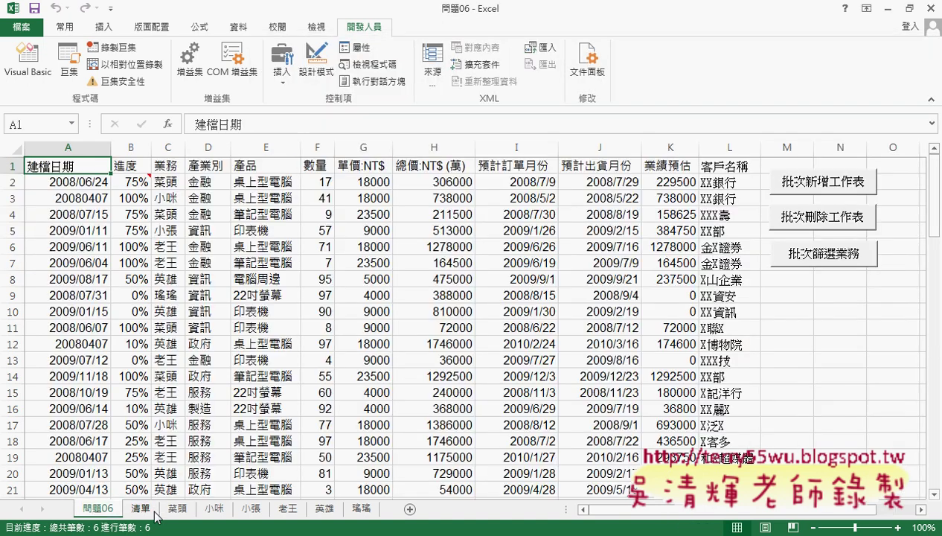
pyautogui.click(823, 254)
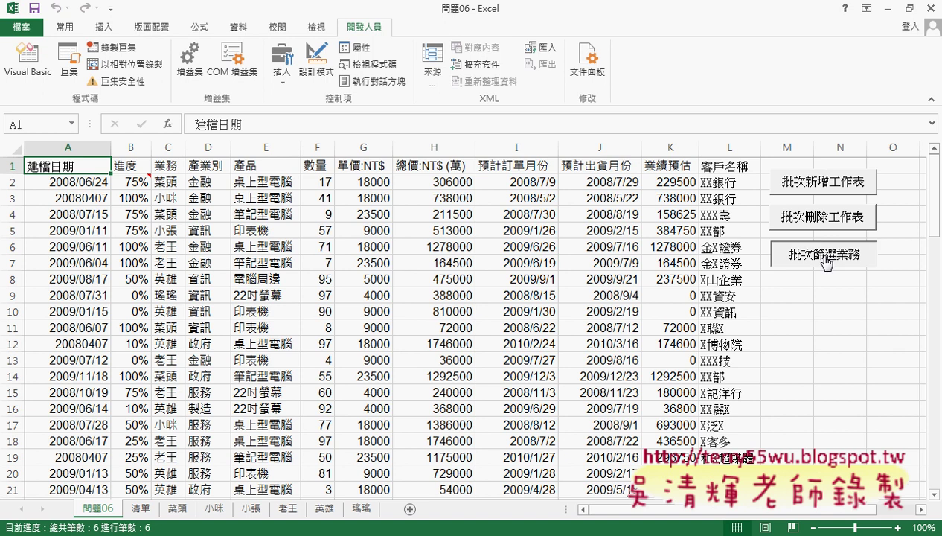
pyautogui.click(824, 256)
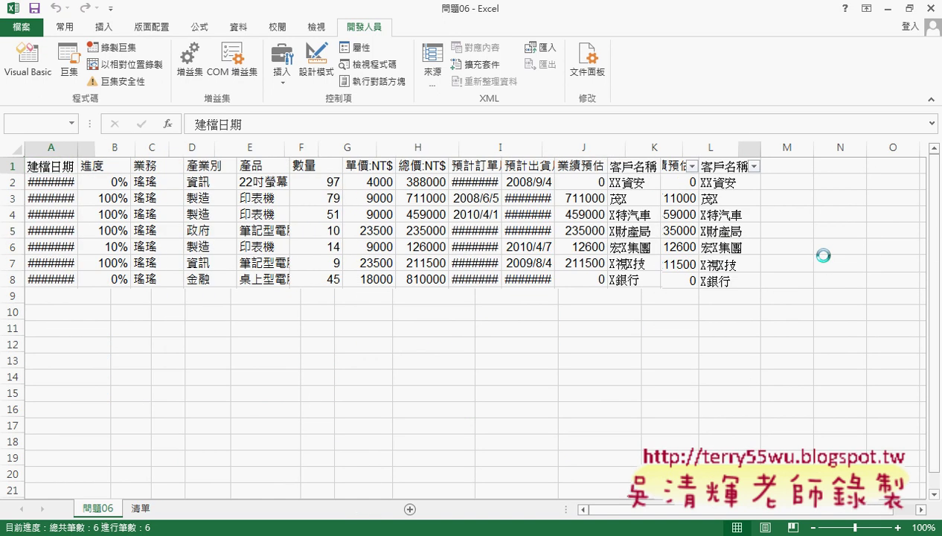
pyautogui.click(825, 259)
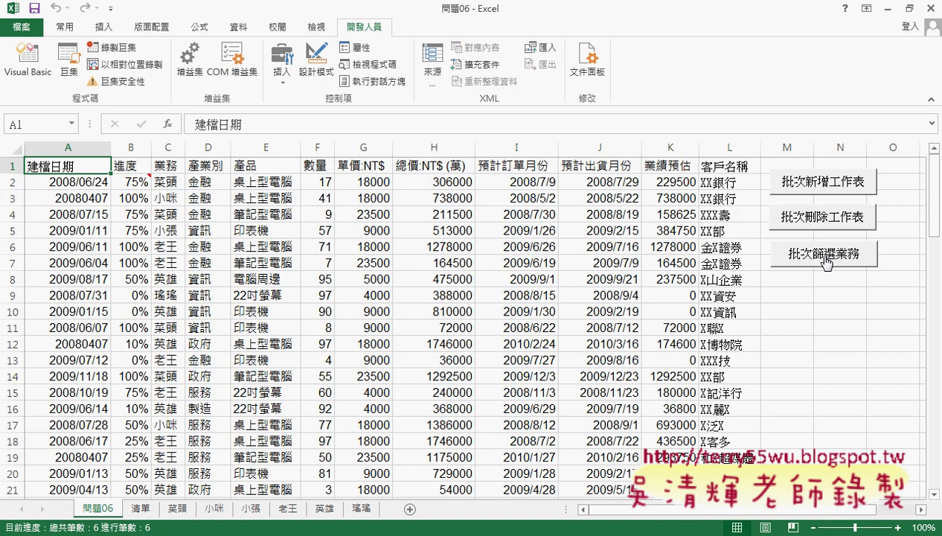
pyautogui.click(825, 259)
pyautogui.click(824, 257)
pyautogui.click(825, 257)
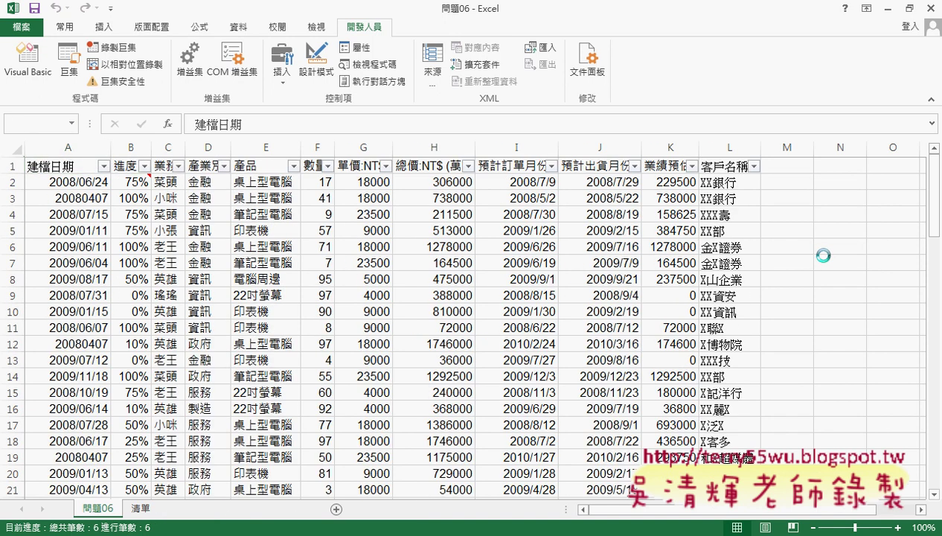
pyautogui.click(825, 257)
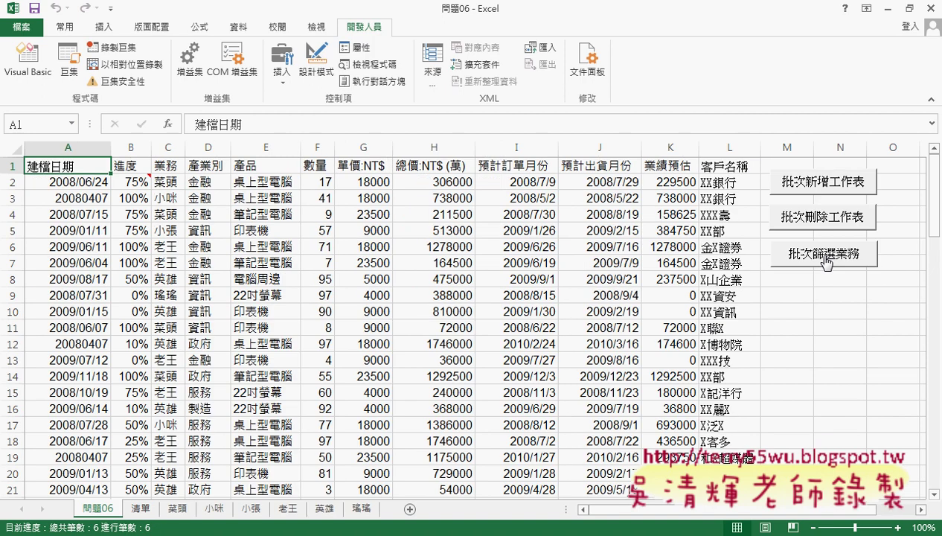
pyautogui.click(825, 257)
pyautogui.click(824, 257)
pyautogui.click(815, 255)
# - Uncomment and retype Application.ScreenUpdating = False at the top of the Sub using IntelliSense
pyautogui.moveTo(318, 532)
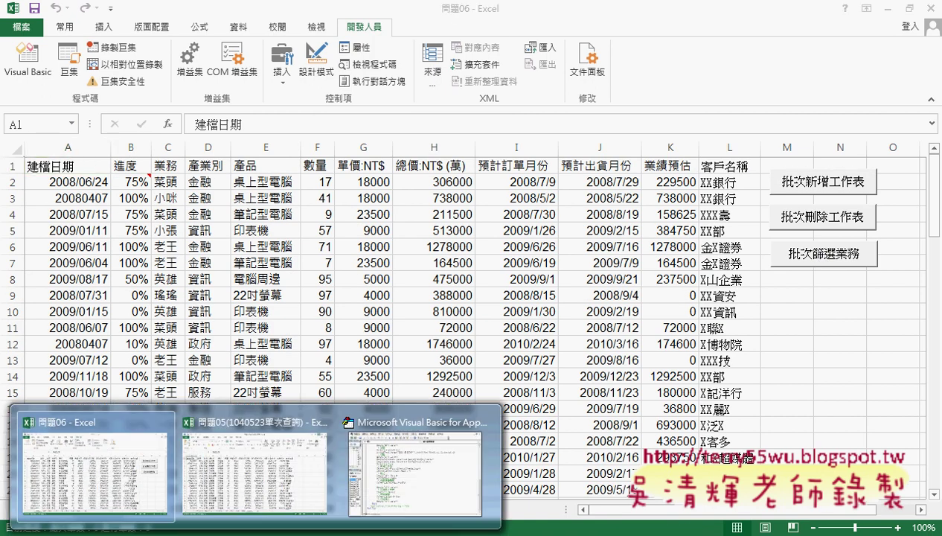
pyautogui.click(381, 491)
pyautogui.scroll(2, 383, 248)
pyautogui.scroll(3, 383, 248)
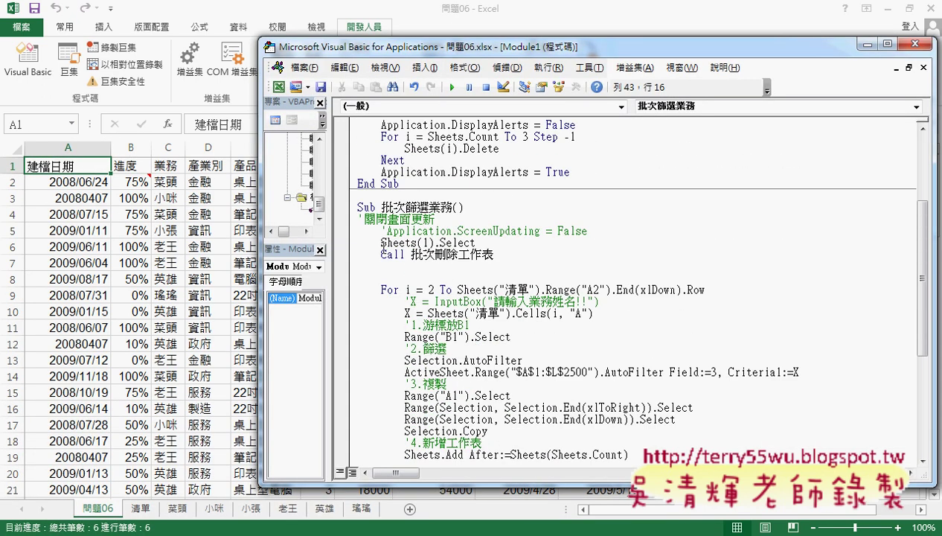
pyautogui.click(381, 231)
pyautogui.hotkey('shift', 'Right')
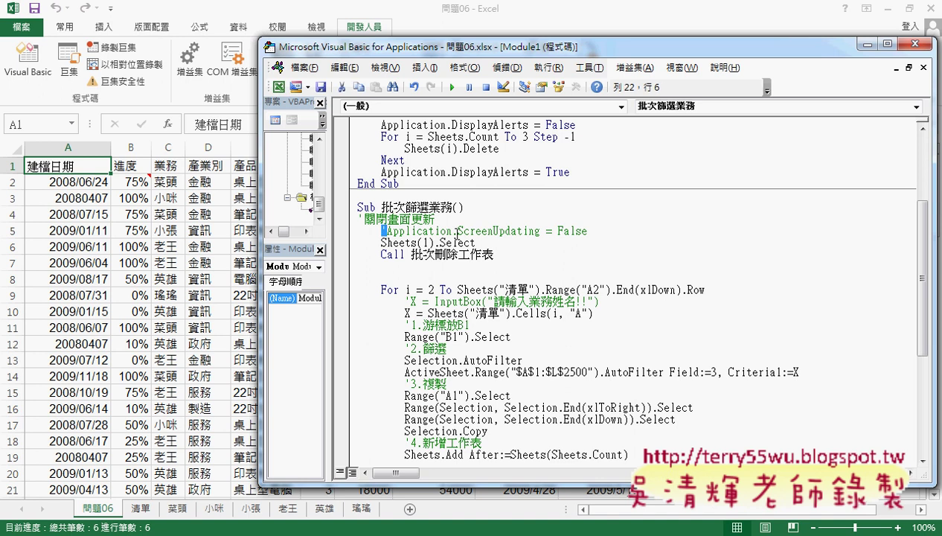
pyautogui.press('Delete')
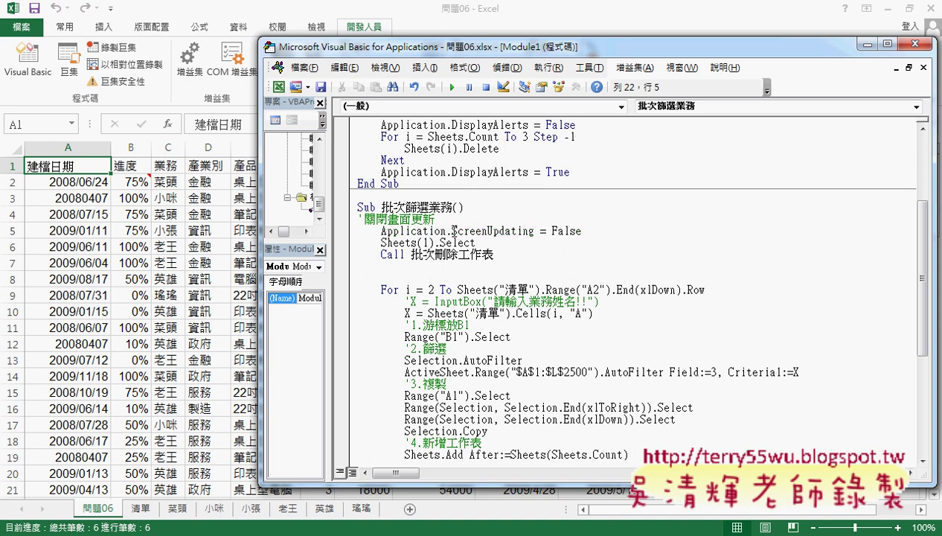
pyautogui.moveTo(447, 231); pyautogui.dragTo(598, 229)
pyautogui.write('.')
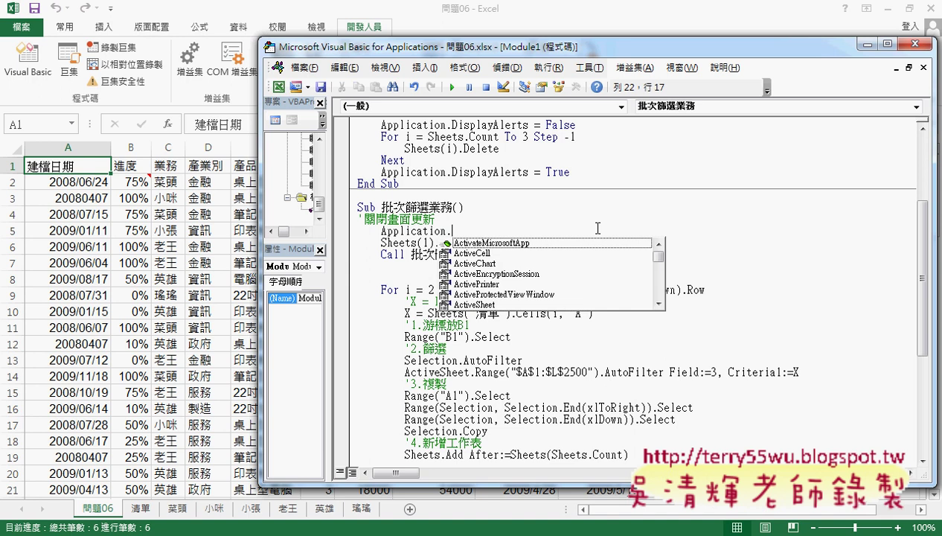
pyautogui.write('s')
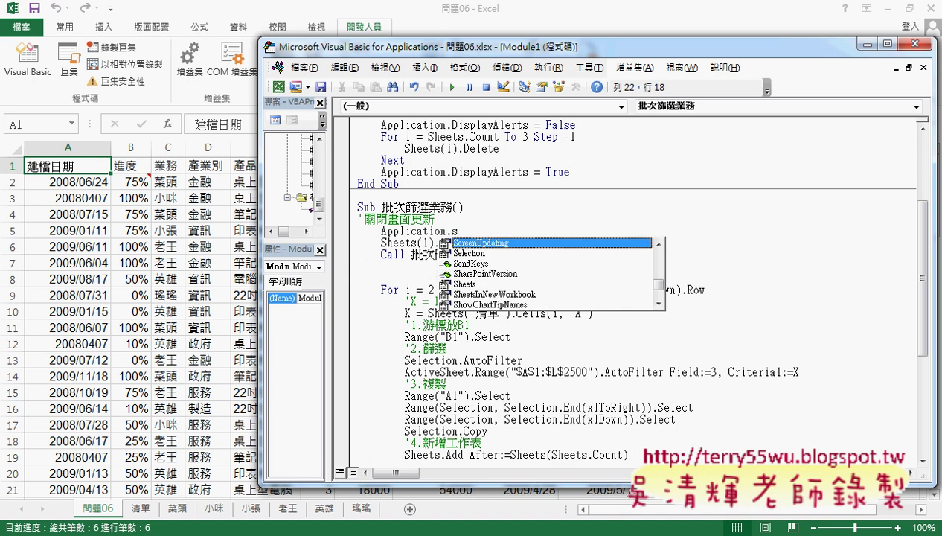
pyautogui.doubleClick(504, 242)
pyautogui.write('=f')
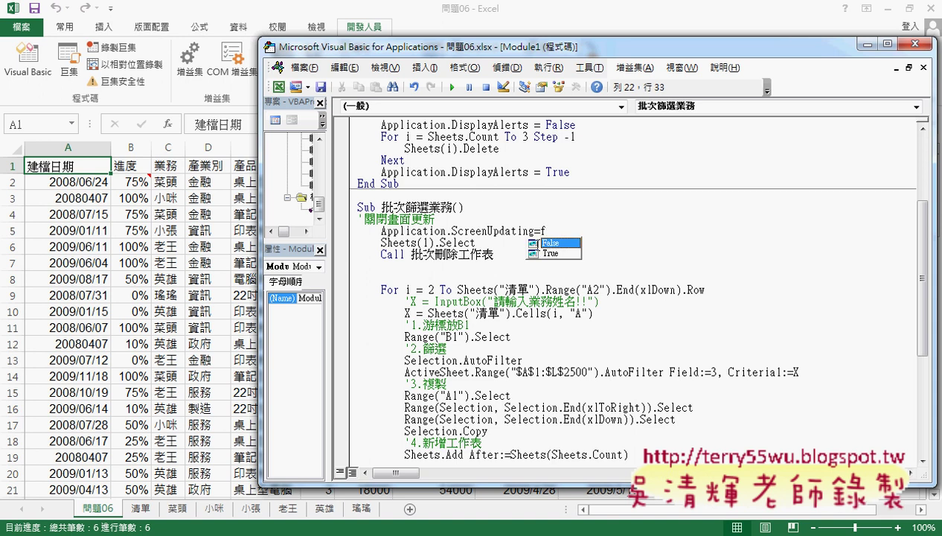
pyautogui.doubleClick(539, 243)
# - Uncomment the Application.ScreenUpdating = True line before End Sub
pyautogui.scroll(-3, 582, 236)
pyautogui.scroll(-3, 582, 236)
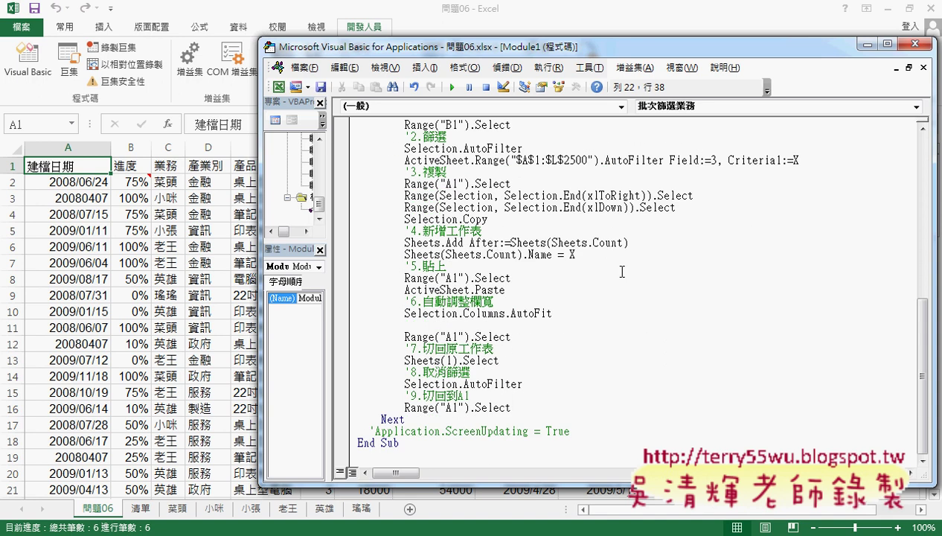
pyautogui.click(370, 431)
pyautogui.press('Delete')
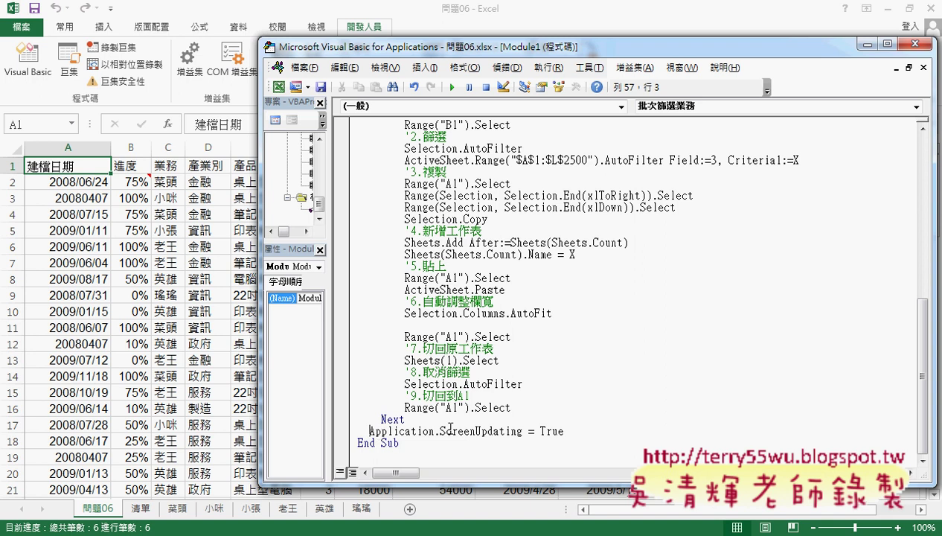
pyautogui.scroll(3, 506, 398)
pyautogui.scroll(2, 507, 398)
pyautogui.scroll(4, 506, 398)
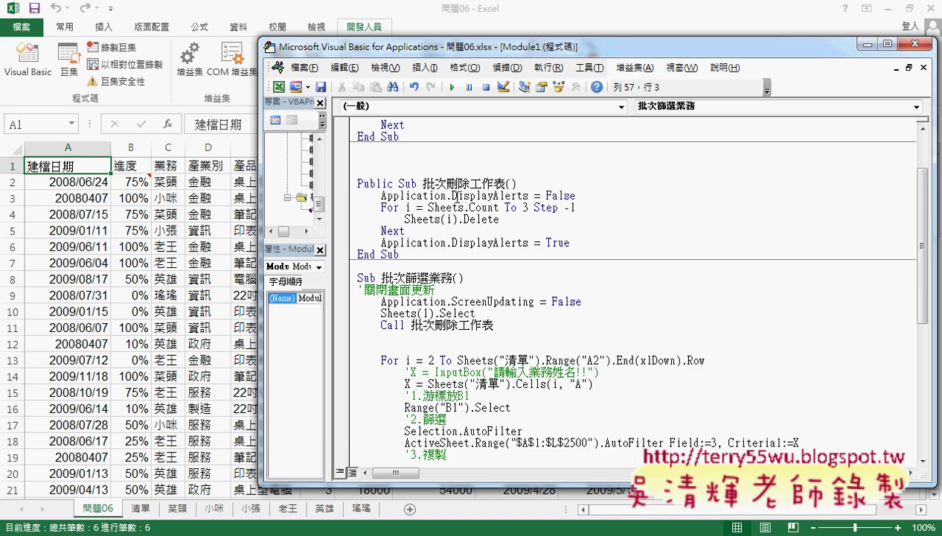
# - Retype Application.DisplayAlerts = False in 批次刪除工作表 via IntelliSense, then highlight the ScreenUpdating setting
pyautogui.moveTo(447, 195); pyautogui.dragTo(584, 196)
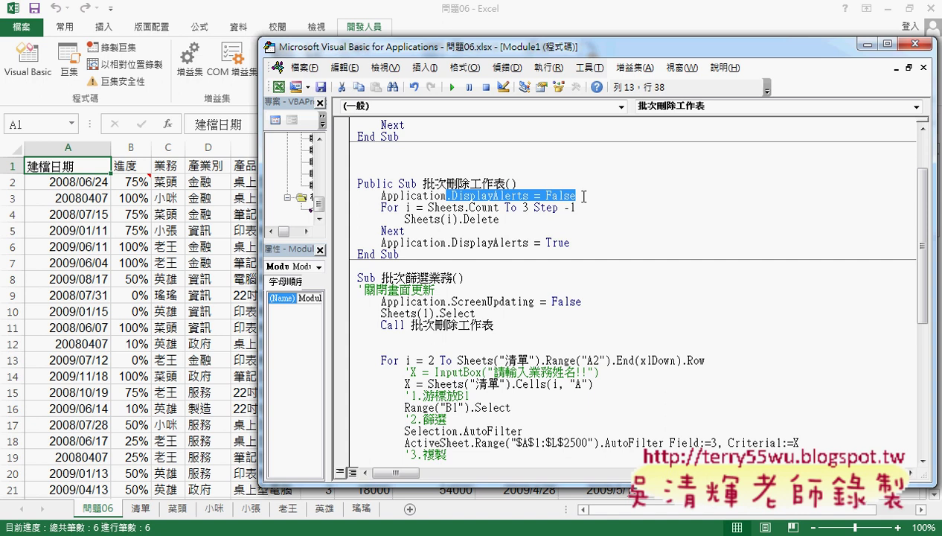
pyautogui.write('.')
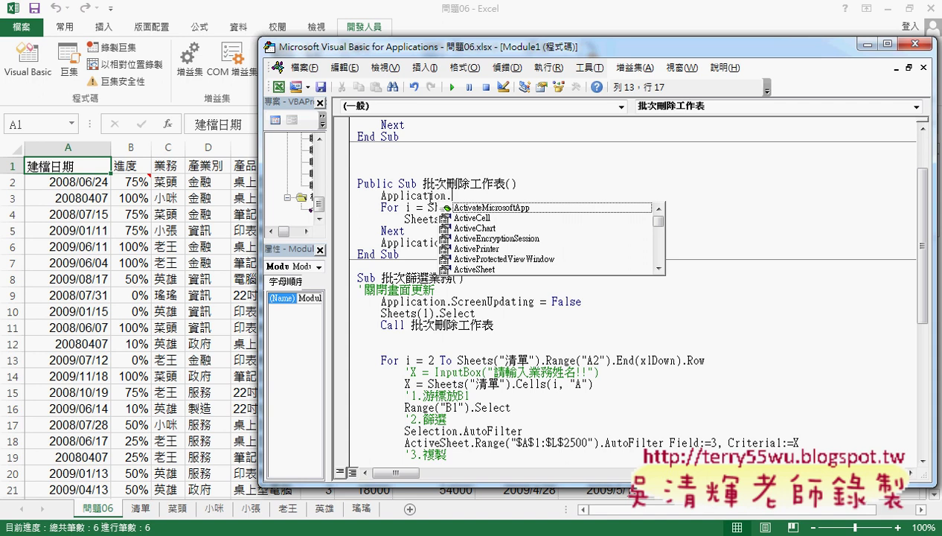
pyautogui.moveTo(659, 227); pyautogui.dragTo(660, 270)
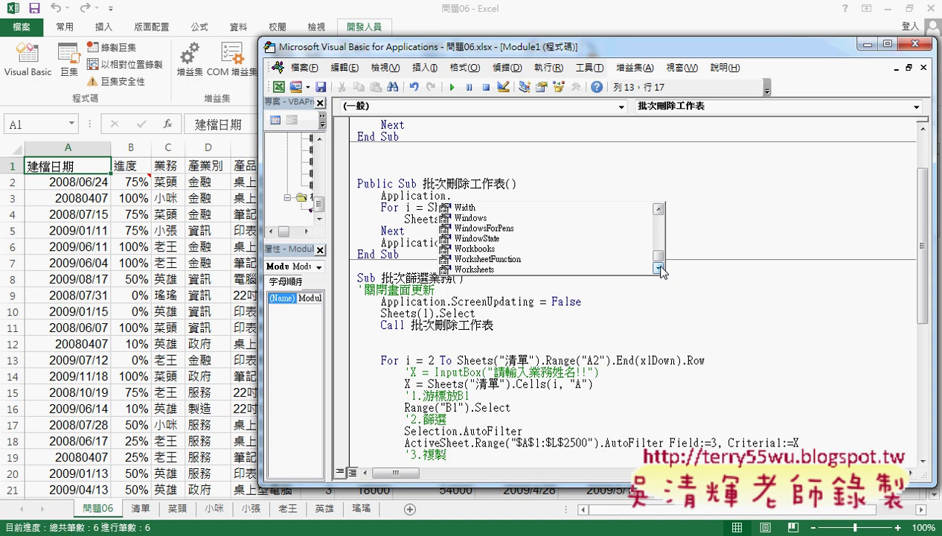
pyautogui.write('d')
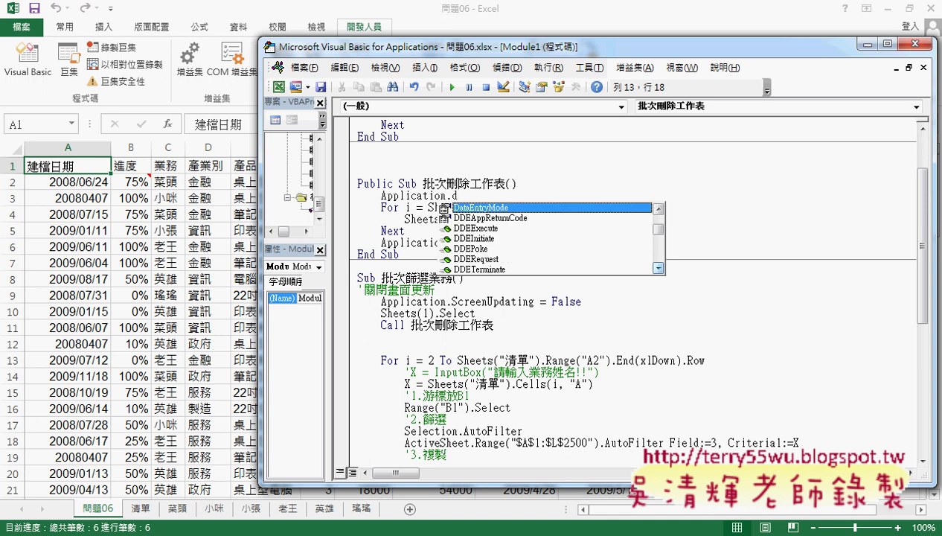
pyautogui.write('i')
pyautogui.write('s')
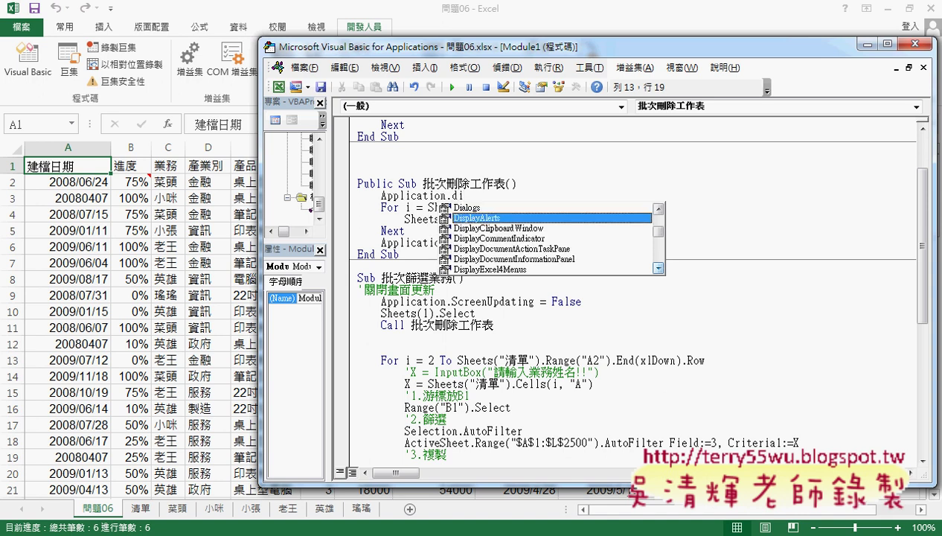
pyautogui.press('space')
pyautogui.write('=')
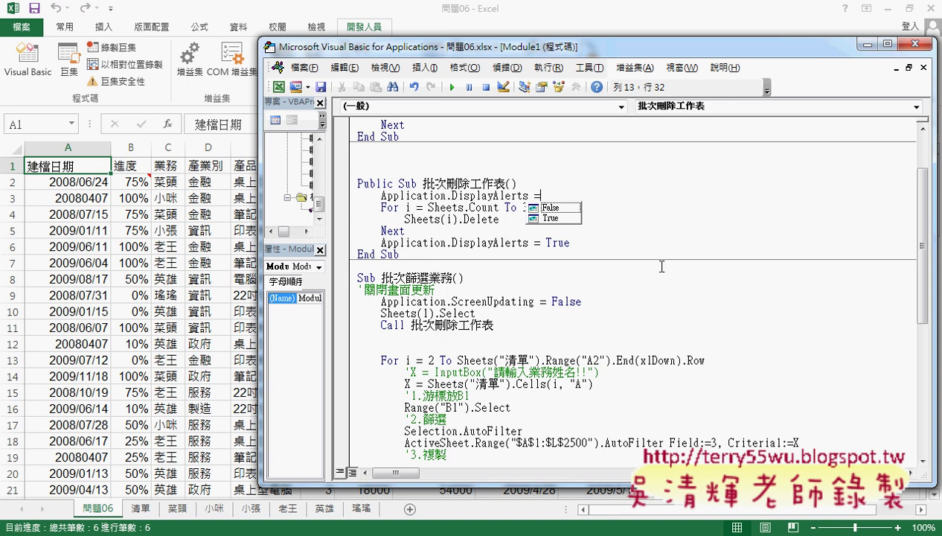
pyautogui.write('f')
pyautogui.press('Tab')
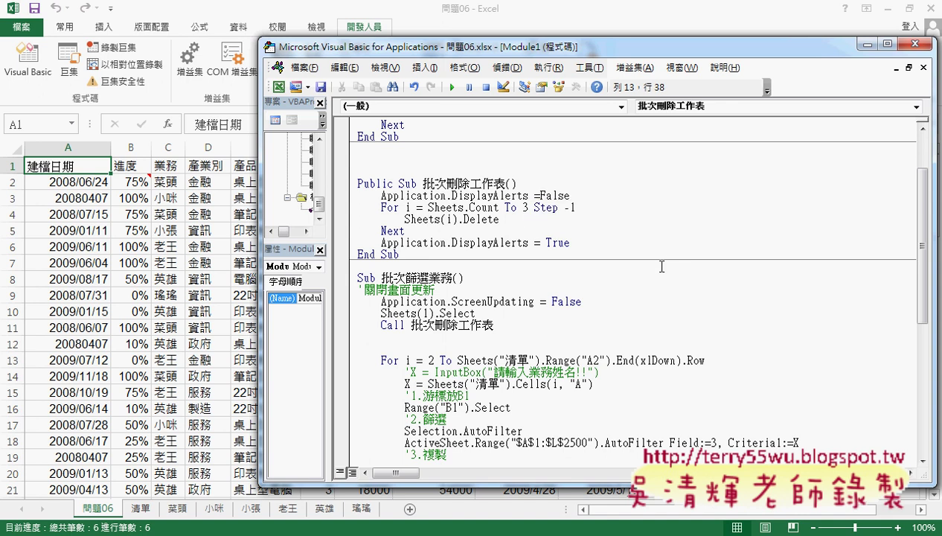
pyautogui.click(667, 304)
pyautogui.moveTo(451, 302); pyautogui.dragTo(549, 301)
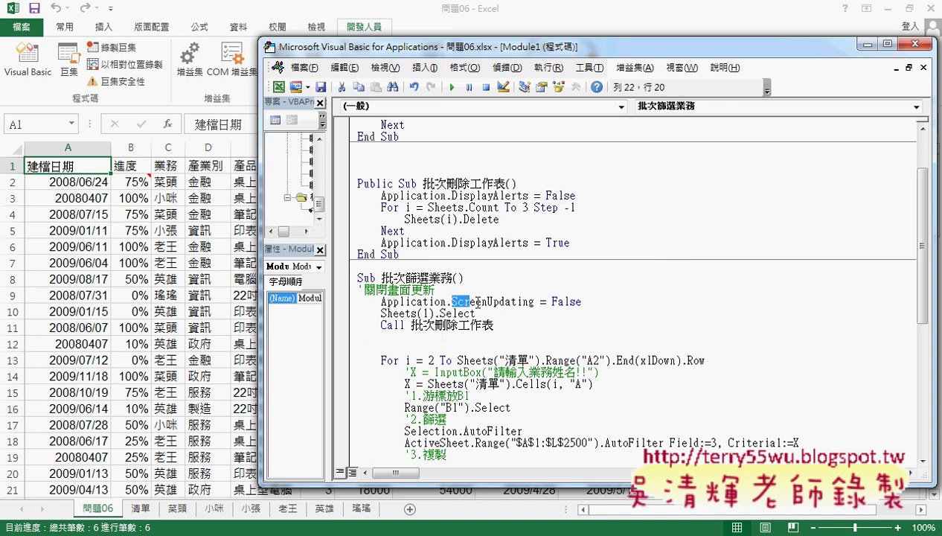
# - Back on the 問題06 worksheet, run the 批次篩選業務 macro twice with screen updating off
pyautogui.click(185, 315)
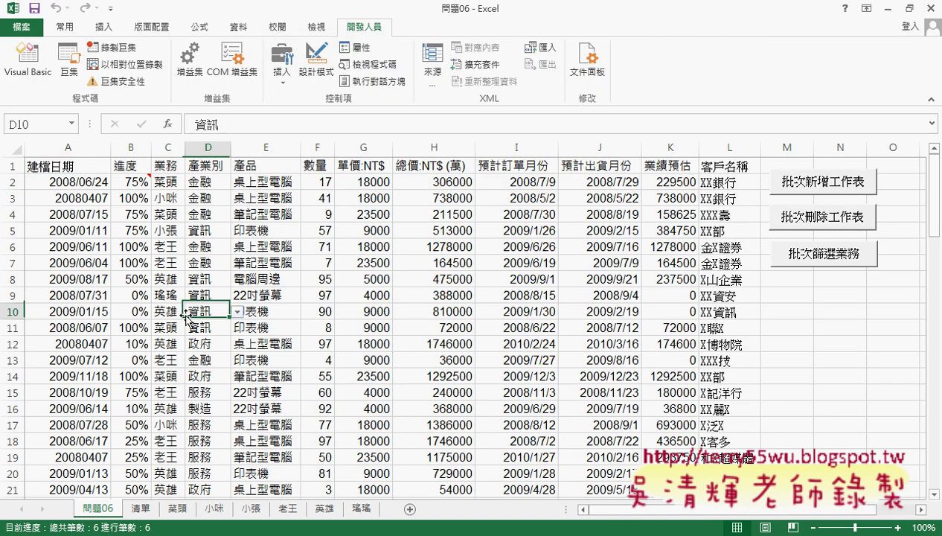
pyautogui.click(897, 311)
pyautogui.click(825, 261)
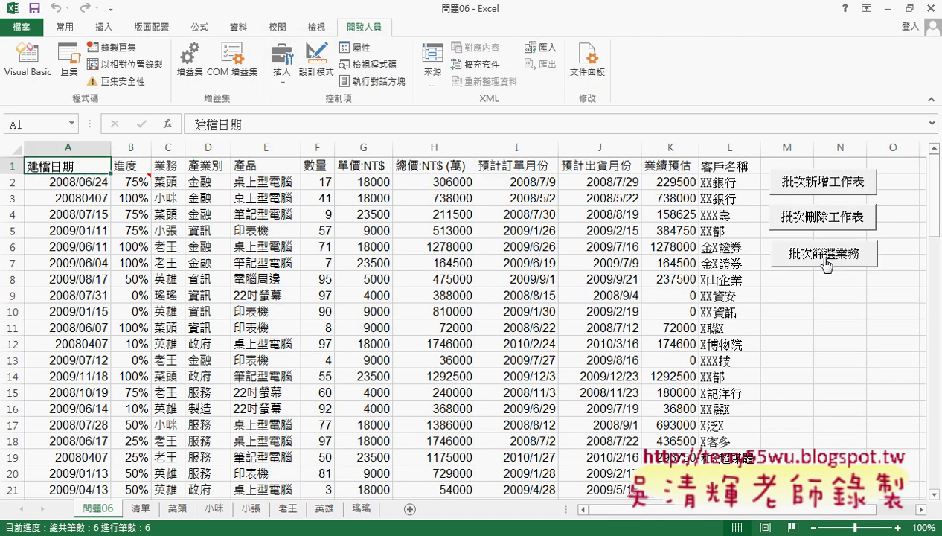
pyautogui.click(826, 260)
# - Run the 批次篩選業務 salesperson filtering macro three more times
pyautogui.click(824, 253)
pyautogui.click(834, 259)
pyautogui.click(823, 249)
# - In the Google Docs notes, highlight 批次篩選業務, scroll up and zoom in on the result screenshot
pyautogui.hotkey('alt', 'Tab')
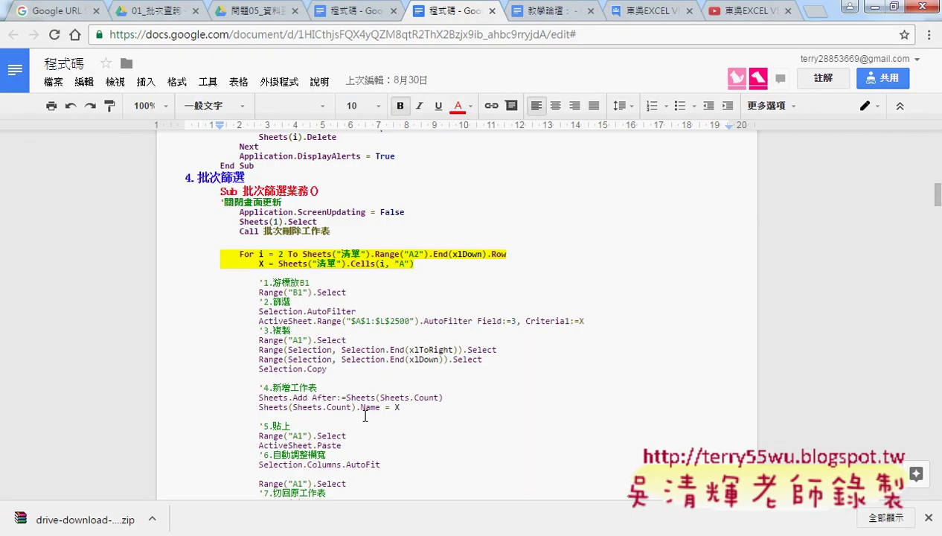
pyautogui.moveTo(241, 191); pyautogui.dragTo(309, 192)
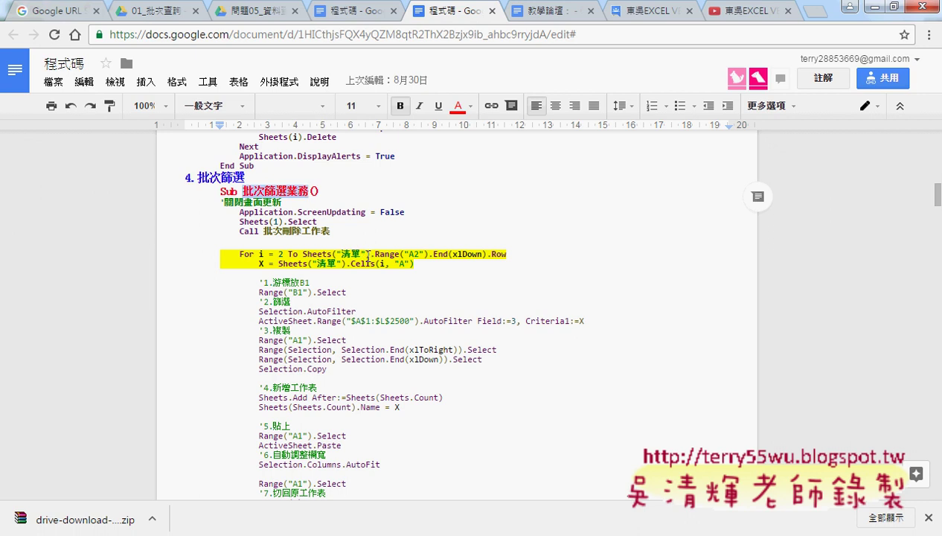
pyautogui.scroll(2, 533, 255)
pyautogui.scroll(2, 532, 254)
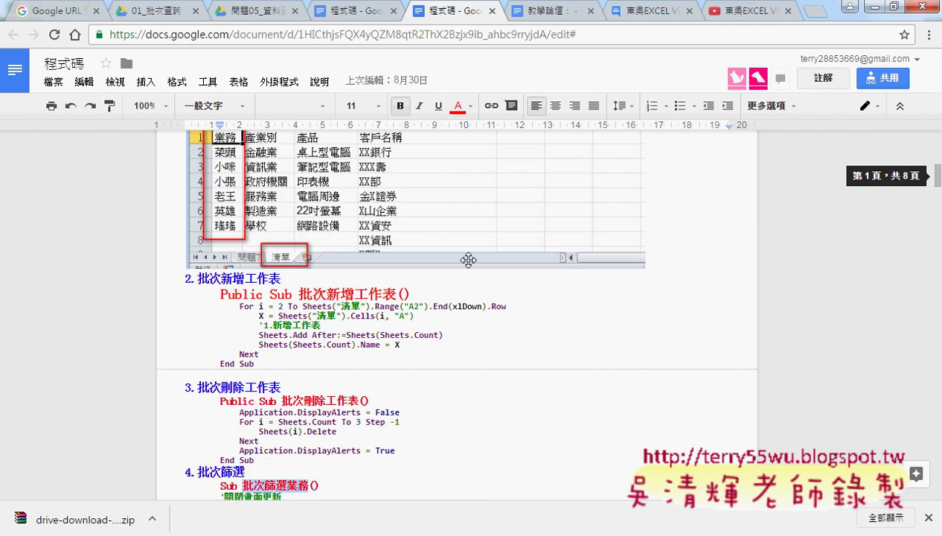
pyautogui.scroll(2, 454, 299)
pyautogui.scroll(2, 751, 303)
pyautogui.scroll(2, 750, 303)
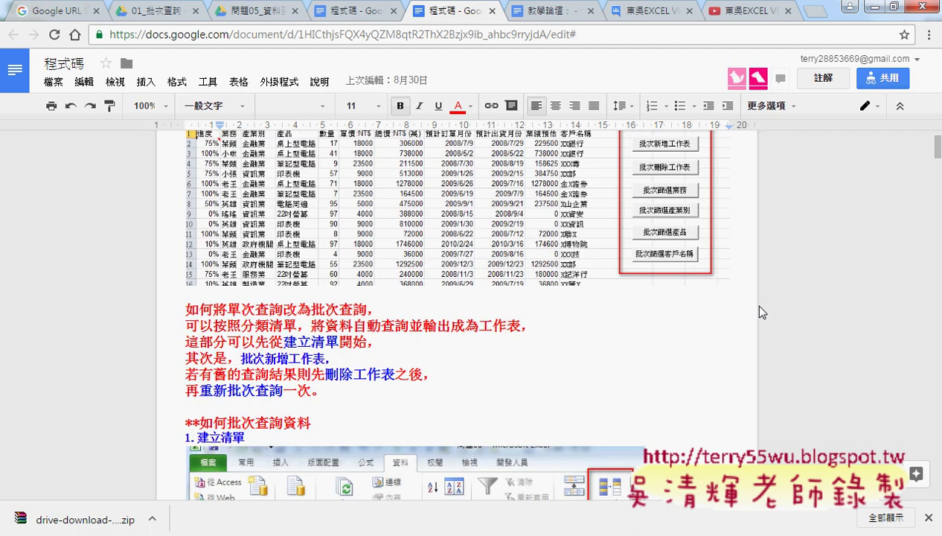
pyautogui.scroll(1, 742, 273)
pyautogui.click(662, 271)
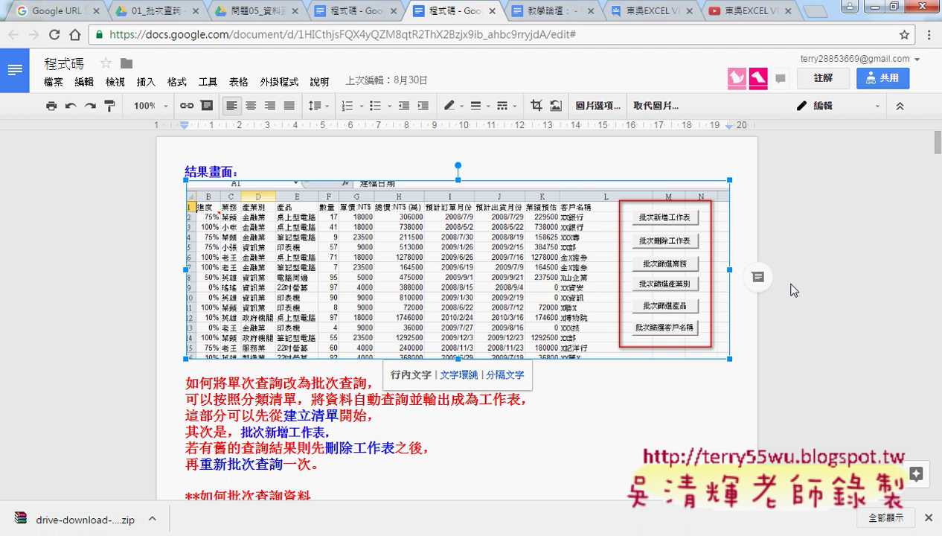
pyautogui.hotkey('ctrl', '+')
pyautogui.hotkey('ctrl', '+')
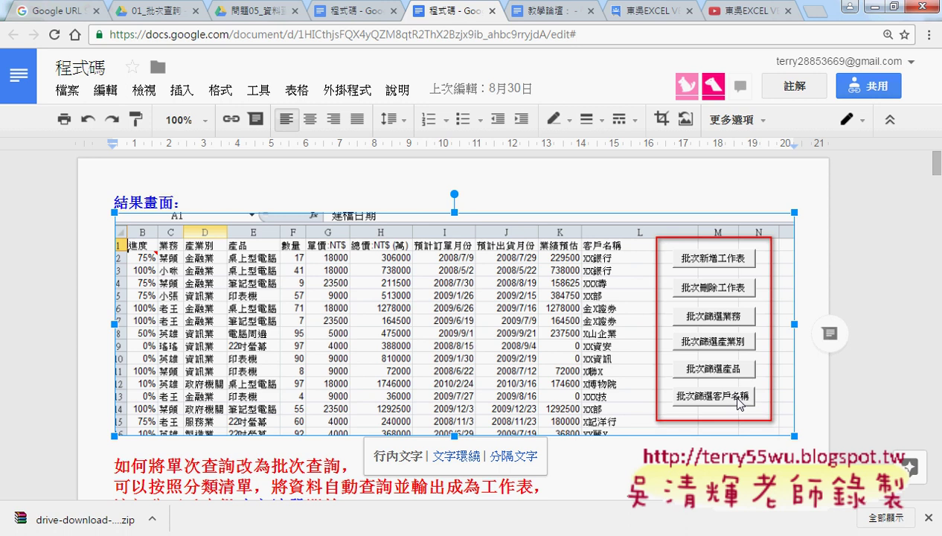
pyautogui.click(868, 7)
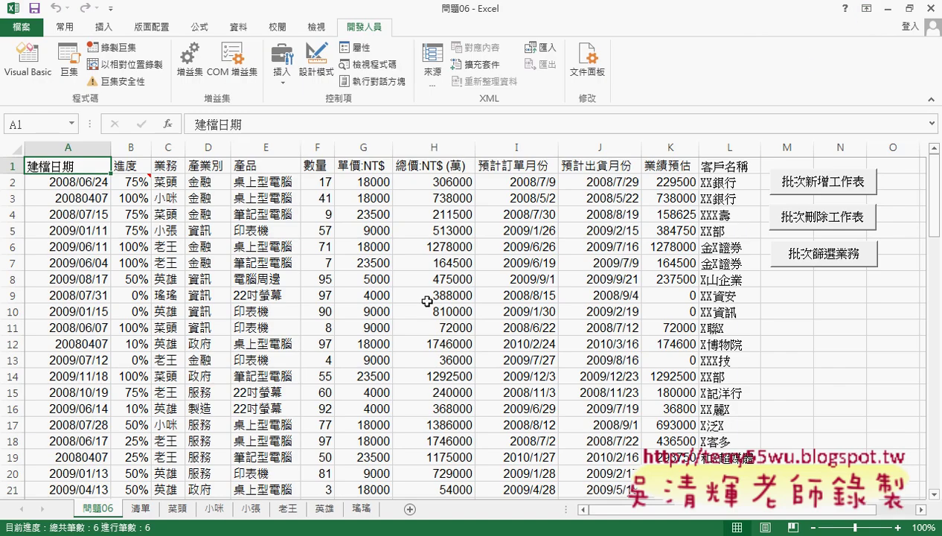
# - Select the entire 產業別 column (column D) on the 問題06 sheet
pyautogui.click(206, 145)
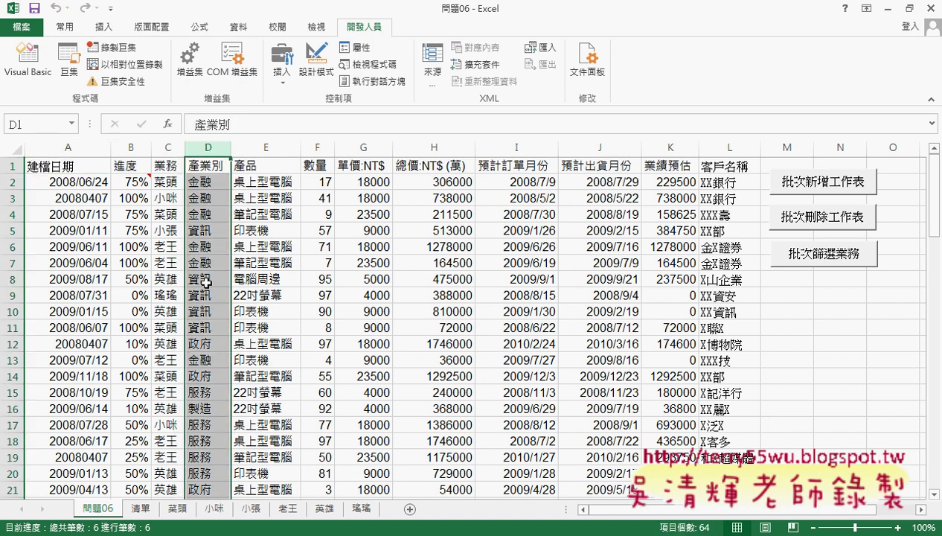